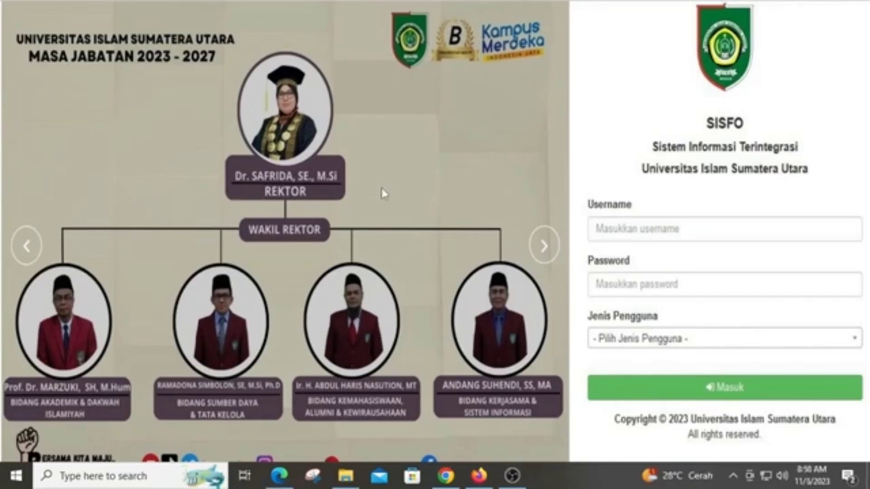
Search Google for 'sisfo uisu' in Firefox and open the official SISFO UISU site
{"action": "left_click", "coordinate": [479, 476]}
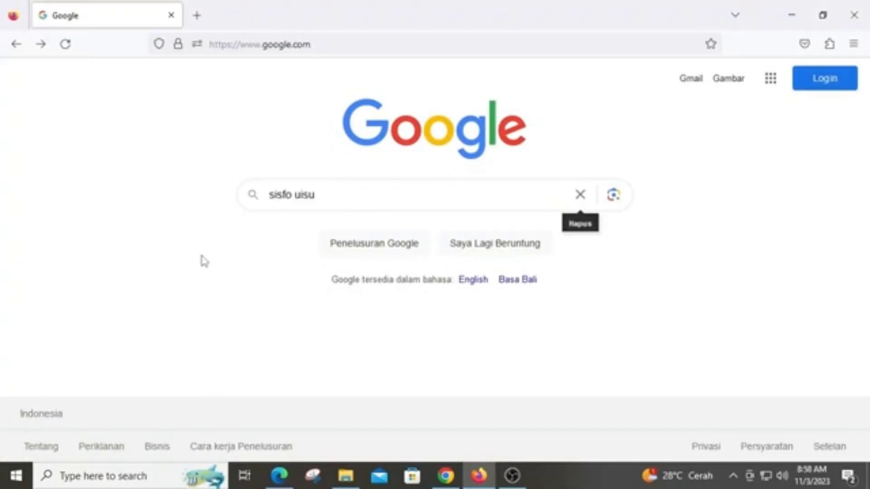
{"action": "left_click", "coordinate": [350, 198]}
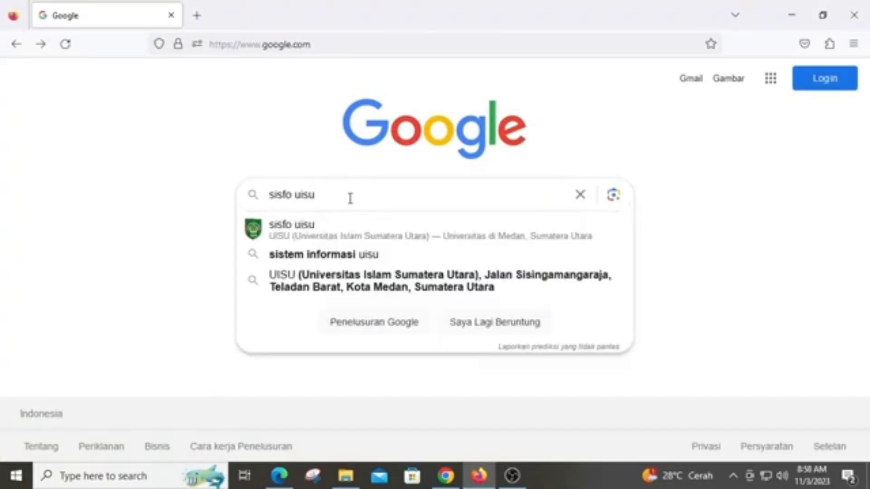
{"action": "key", "text": "Return"}
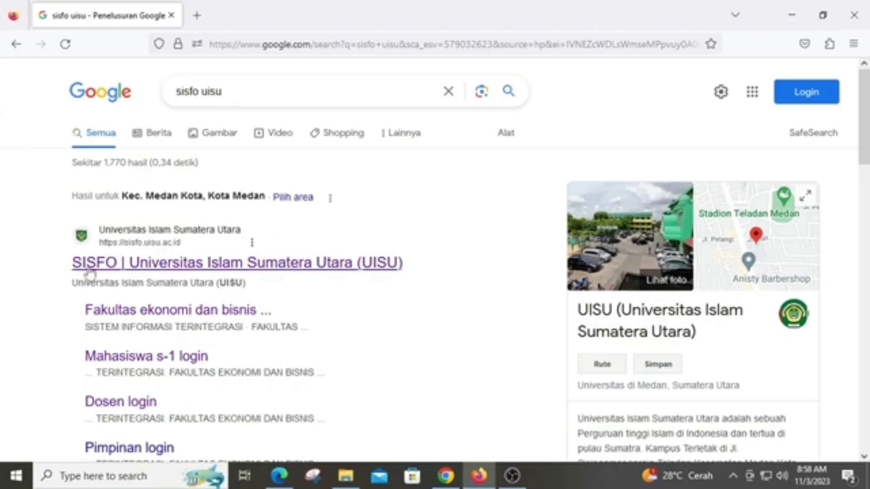
{"action": "left_click", "coordinate": [334, 271]}
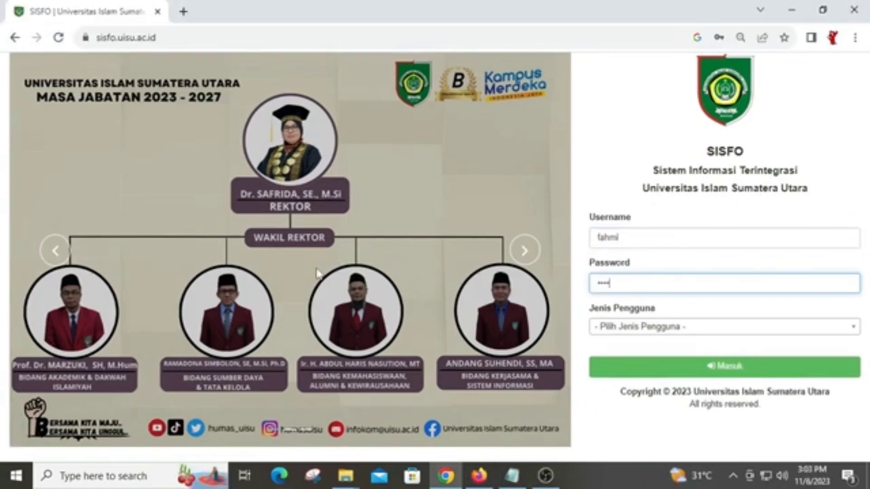
Replace the autofilled login username with a new account username, leaving the password filled
{"action": "left_click_drag", "start_coordinate": [634, 238], "coordinate": [439, 237]}
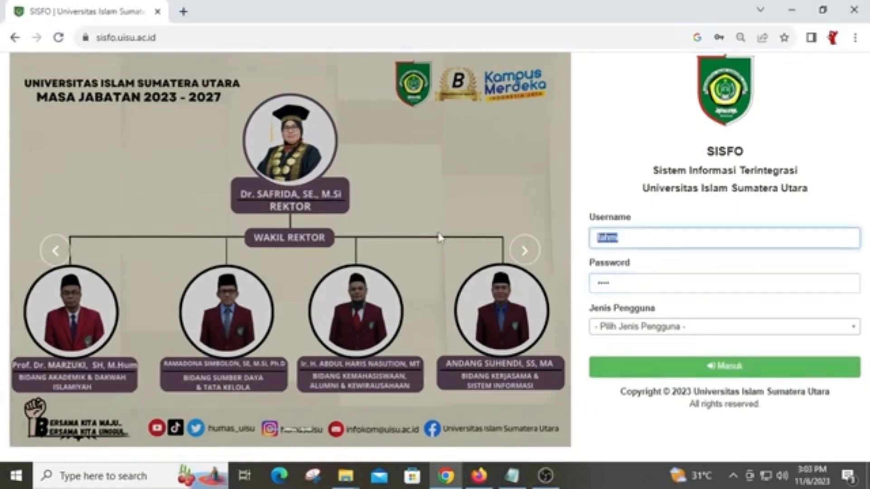
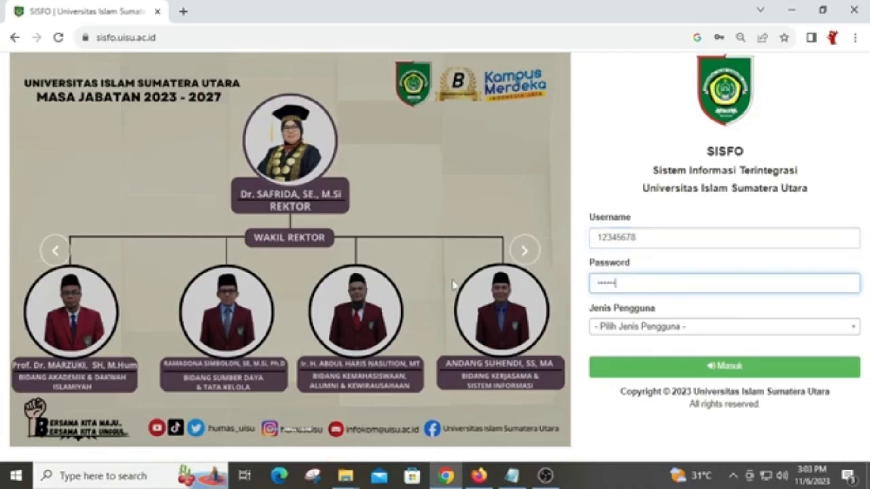
Log in to the portal with Dosen selected as the user type
{"action": "left_click", "coordinate": [655, 328]}
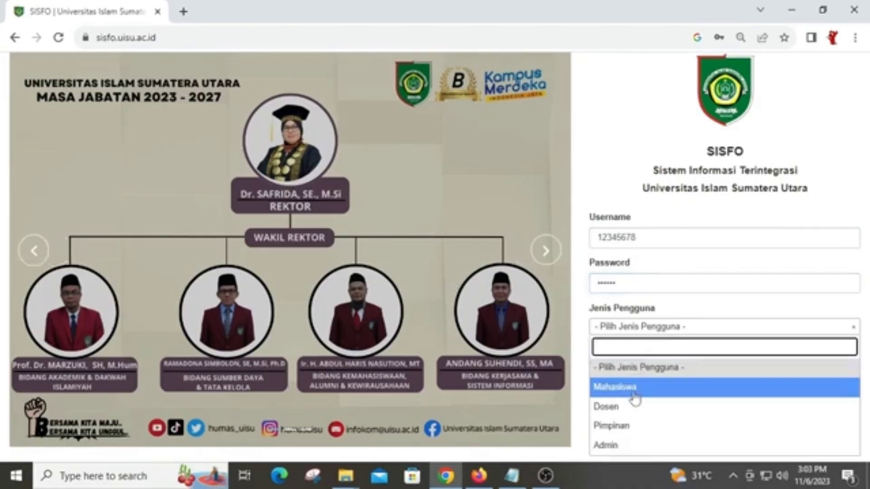
{"action": "left_click", "coordinate": [633, 408]}
{"action": "left_click", "coordinate": [698, 365]}
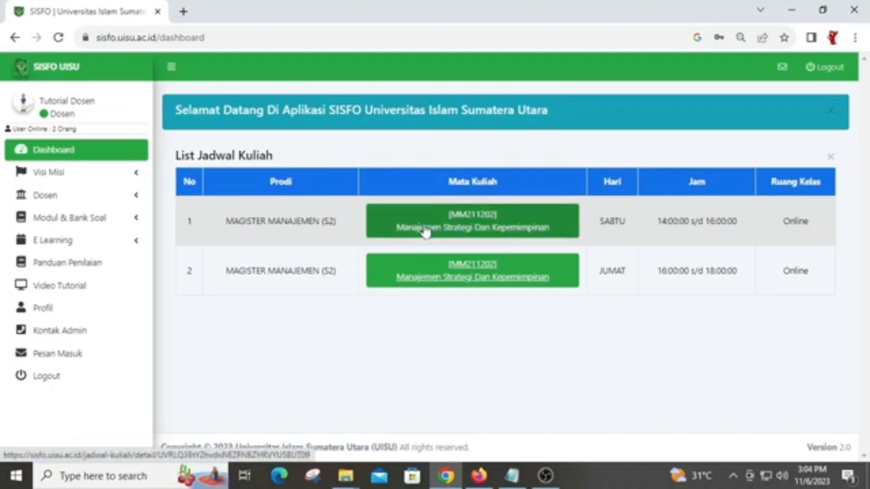
Open Data Ujian under Modul & Bank Soal for Fakultas Ekonomi dan Bisnis, Magister Manajemen (S2)
{"action": "left_click", "coordinate": [90, 222]}
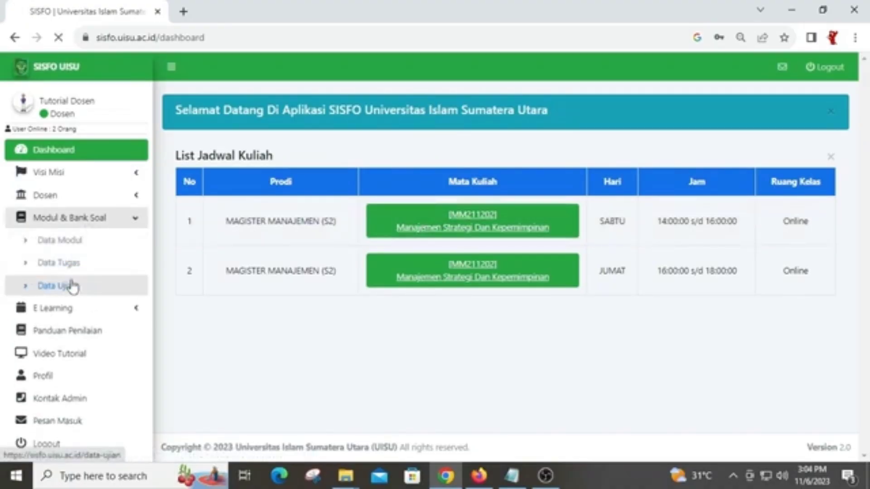
{"action": "left_click", "coordinate": [74, 286]}
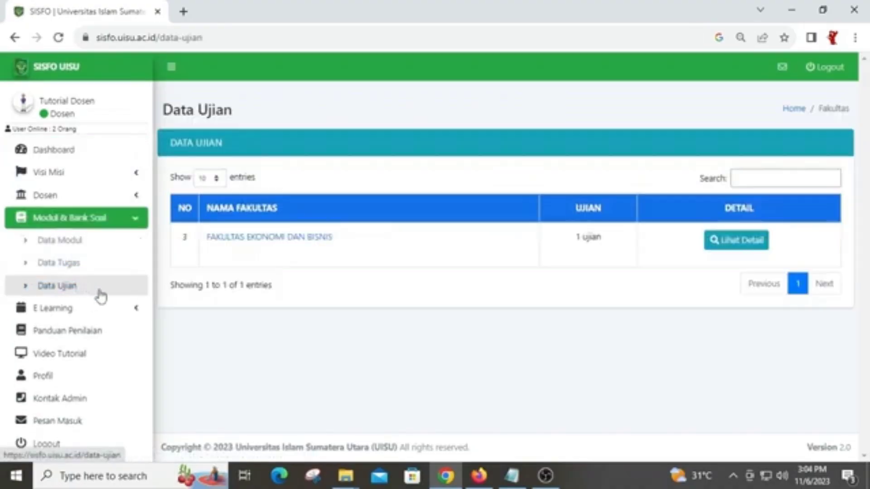
{"action": "left_click", "coordinate": [309, 245]}
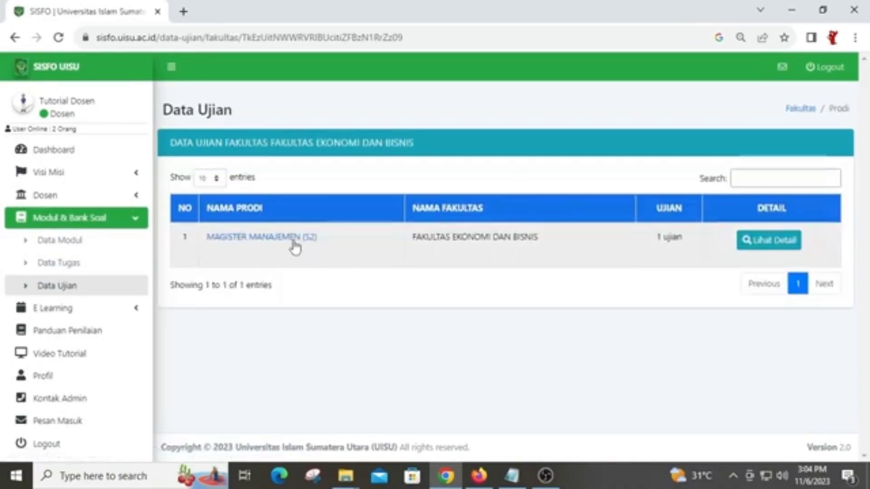
{"action": "left_click", "coordinate": [294, 247]}
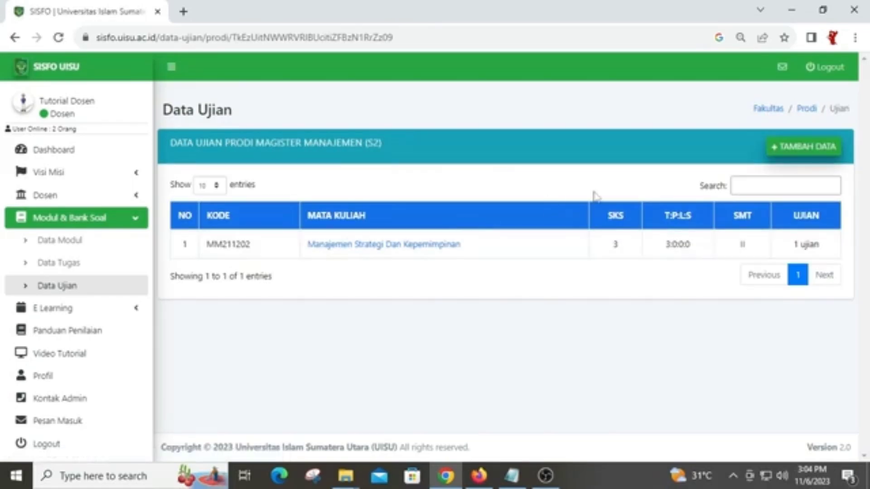
Add a new exam entry for course MM211202 Manajemen Strategi Dan Kepemimpinan and assign the lecturer
{"action": "left_click", "coordinate": [818, 155]}
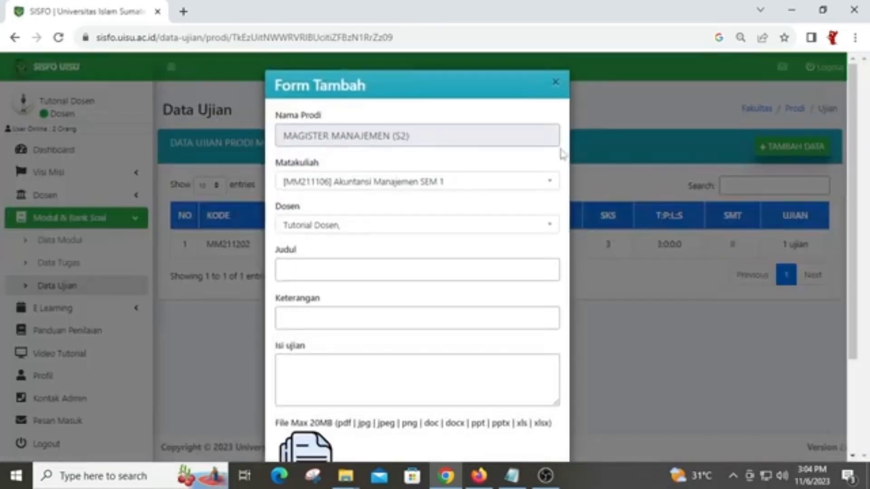
{"action": "left_click", "coordinate": [426, 190]}
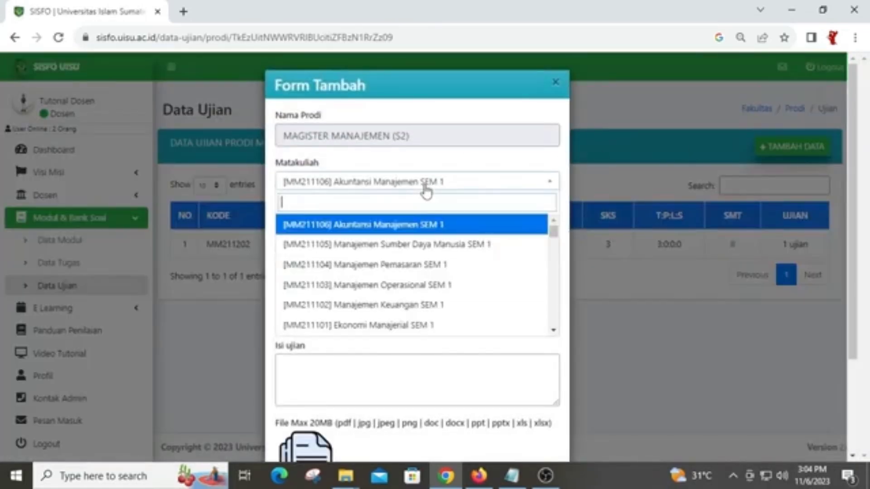
{"action": "type", "text": "kep"}
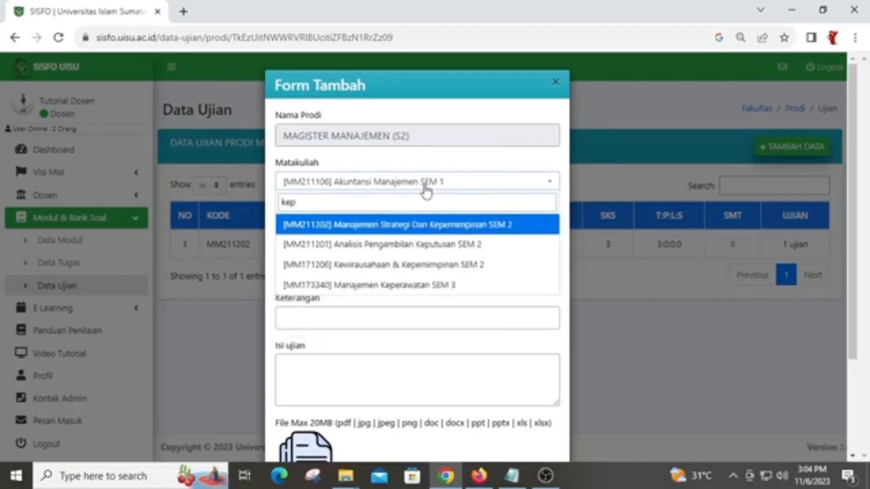
{"action": "type", "text": "e"}
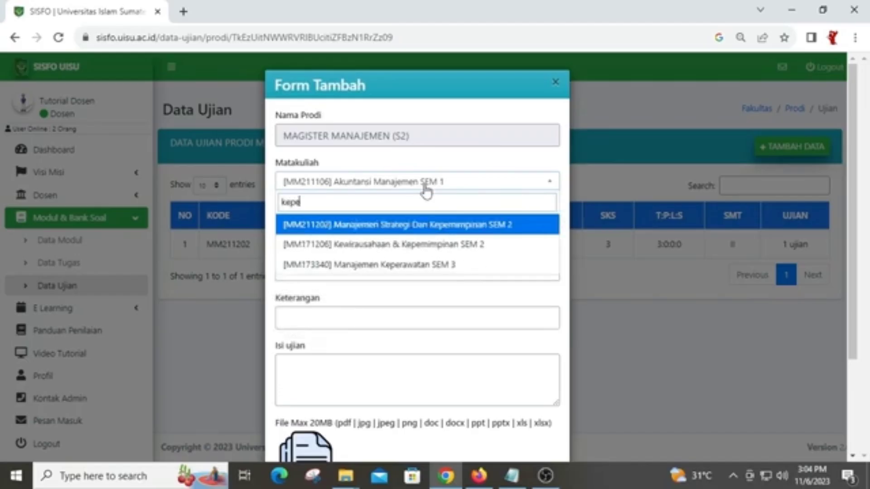
{"action": "left_click", "coordinate": [436, 225]}
{"action": "left_click", "coordinate": [371, 229]}
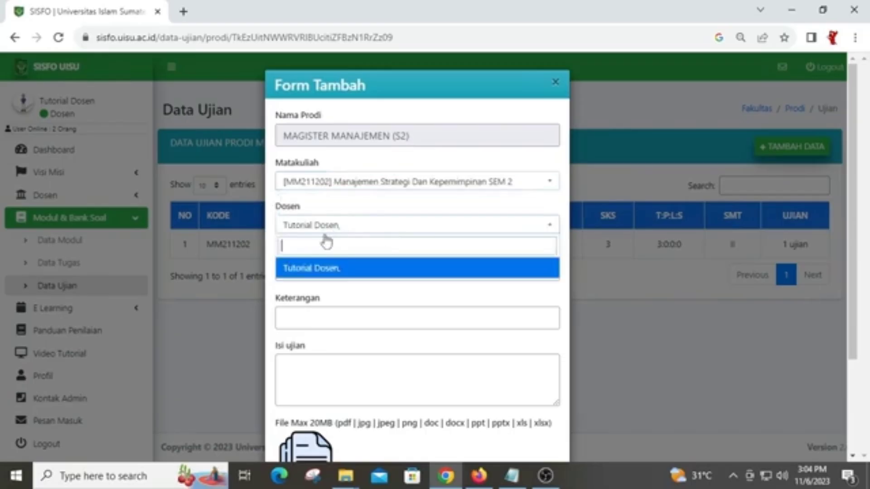
{"action": "left_click", "coordinate": [351, 278]}
Enter title 'Manajemen Strategi dan Kepemimpinan' and description 'Soal UTS Ganjil T.A. 2023/2024'
{"action": "left_click", "coordinate": [338, 274]}
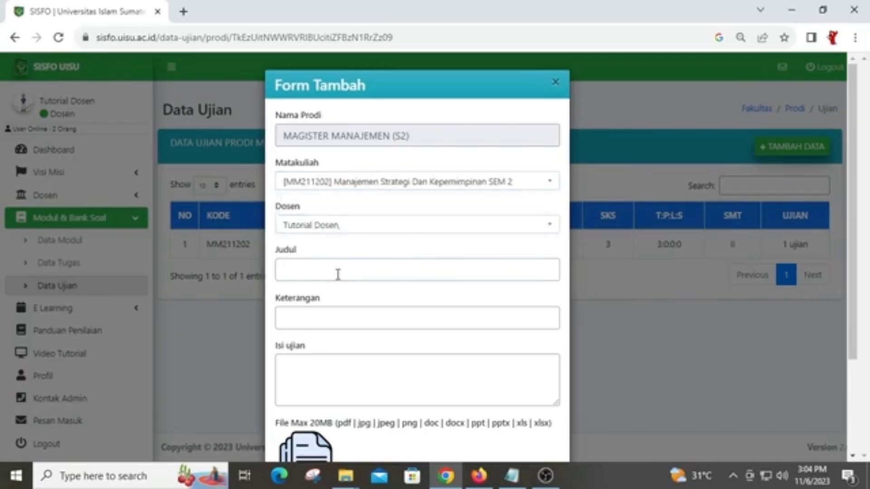
{"action": "type", "text": "Manajemen Star"}
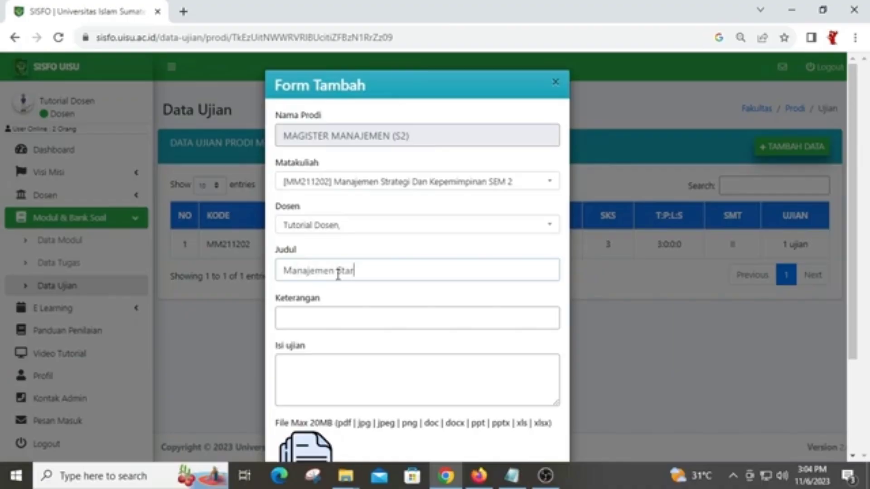
{"action": "key", "text": "BackSpace"}
{"action": "key", "text": "BackSpace"}
{"action": "type", "text": "rategi dan Kepem"}
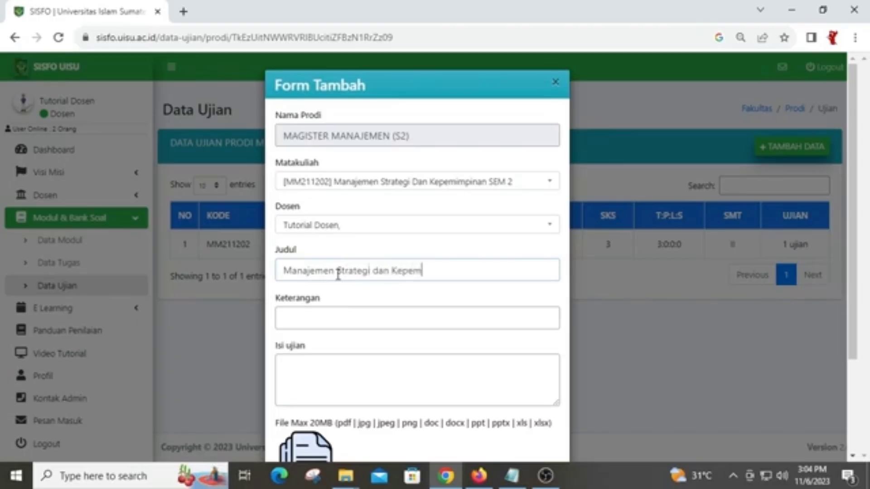
{"action": "type", "text": "impinan"}
{"action": "scroll", "coordinate": [349, 316], "scroll_direction": "down", "scroll_amount": 2}
{"action": "left_click", "coordinate": [359, 258]}
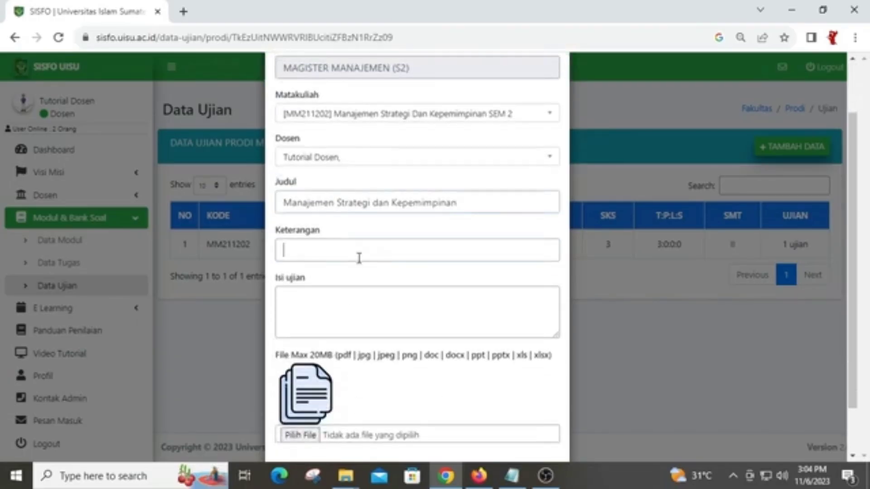
{"action": "type", "text": "Soal UTS"}
{"action": "type", "text": " T"}
{"action": "type", "text": "Ganjil"}
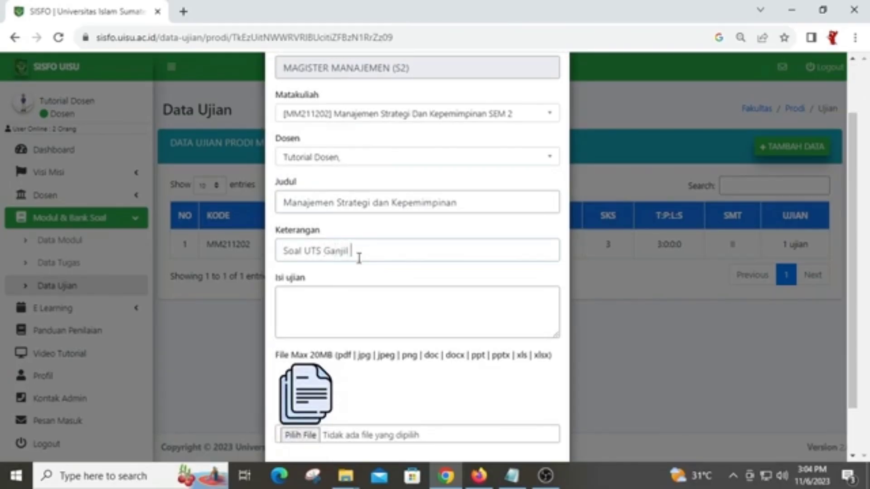
{"action": "type", "text": " T.A. 2023/2024"}
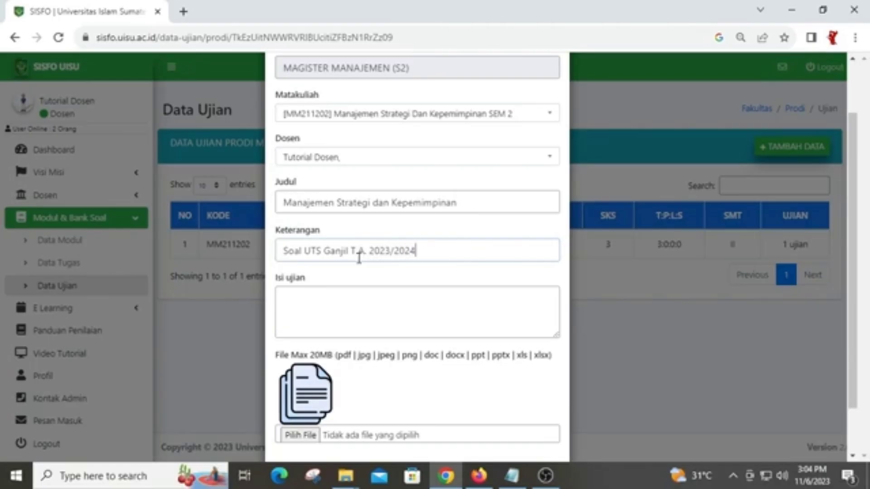
{"action": "left_click", "coordinate": [362, 300]}
{"action": "left_click", "coordinate": [512, 476]}
Copy the UTS answer instructions from Notepad and paste them into the Isi ujian box
{"action": "right_click", "coordinate": [435, 61]}
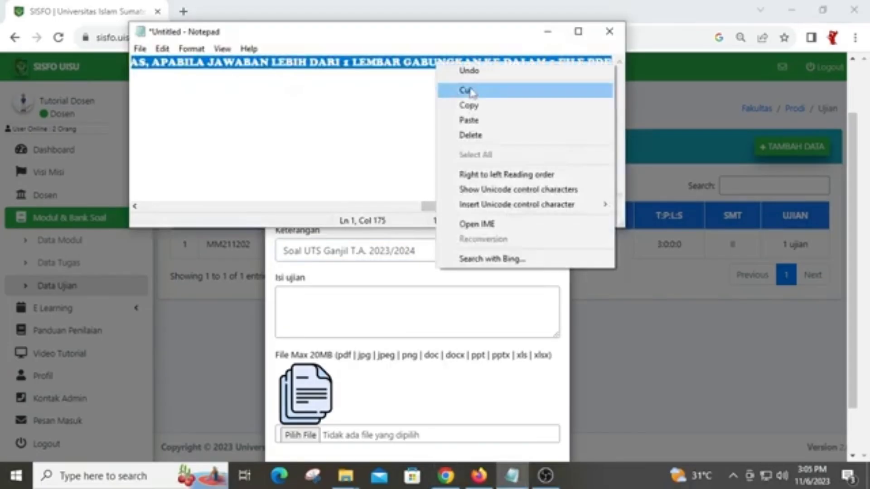
{"action": "left_click", "coordinate": [458, 106]}
{"action": "left_click", "coordinate": [422, 304]}
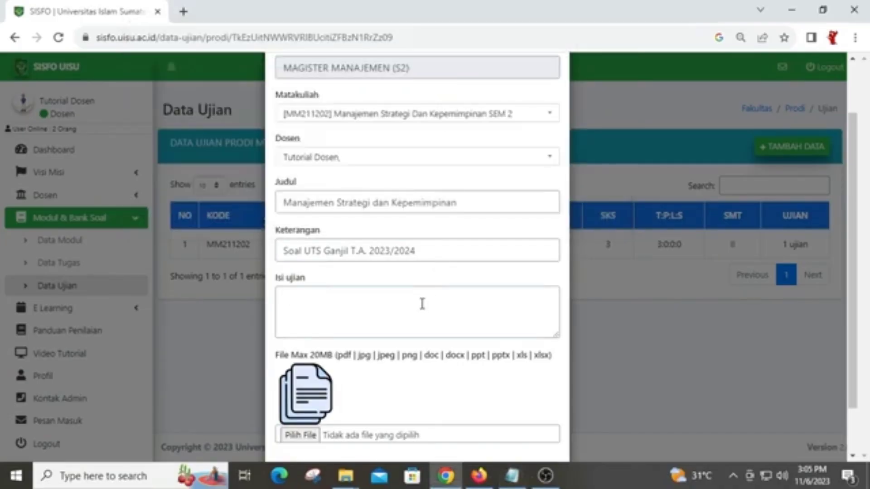
{"action": "key", "text": "ctrl+v"}
{"action": "scroll", "coordinate": [419, 300], "scroll_direction": "up", "scroll_amount": 2}
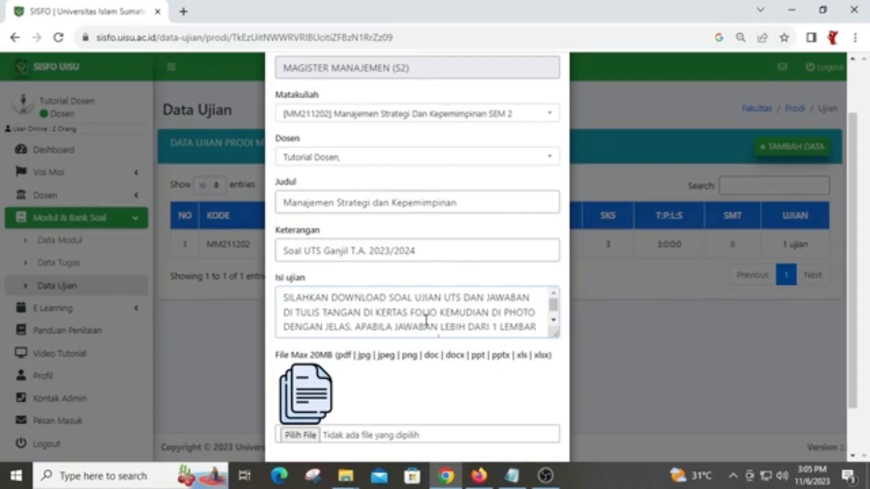
{"action": "scroll", "coordinate": [425, 321], "scroll_direction": "down", "scroll_amount": 1}
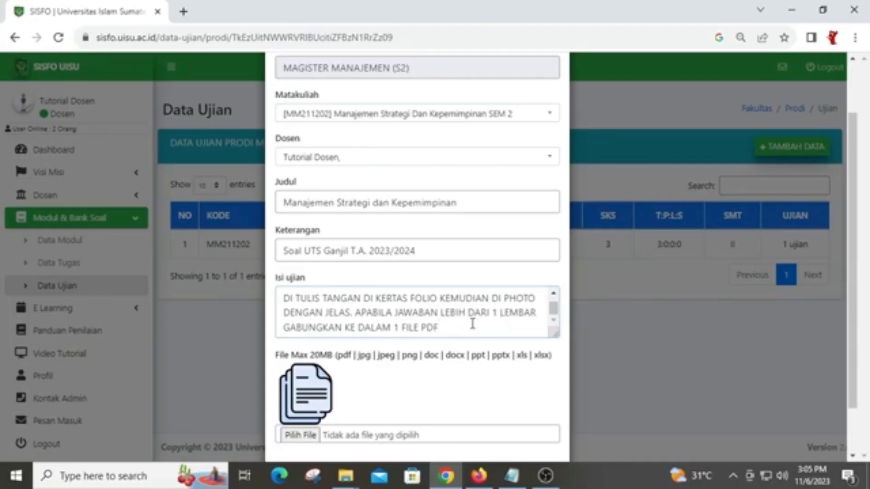
{"action": "scroll", "coordinate": [407, 353], "scroll_direction": "down", "scroll_amount": 1}
Attach 1. ASOAL UTS STRATEGI & KEPEMIMPINAN.JPG as the question file and save the exam entry
{"action": "left_click", "coordinate": [309, 385]}
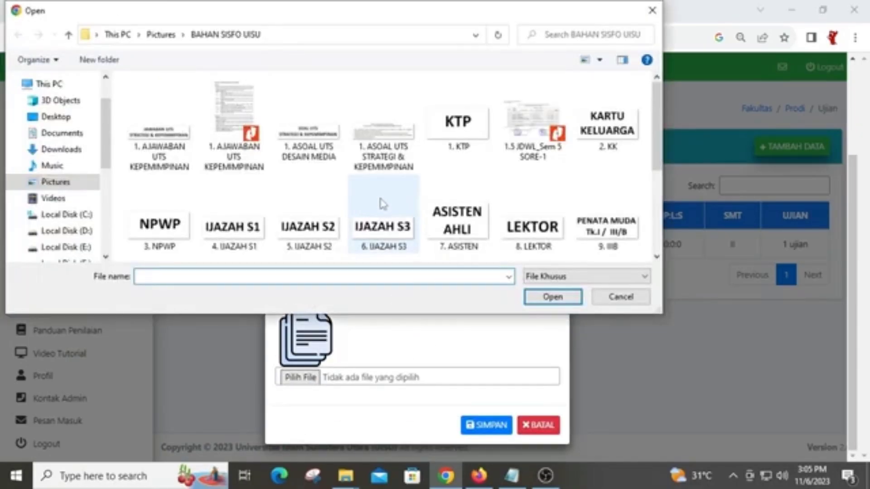
{"action": "left_click", "coordinate": [383, 173]}
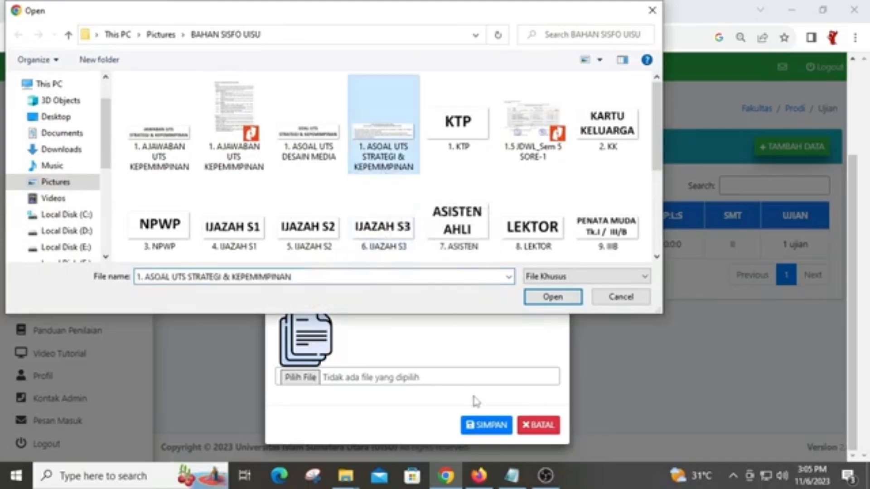
{"action": "left_click", "coordinate": [557, 297]}
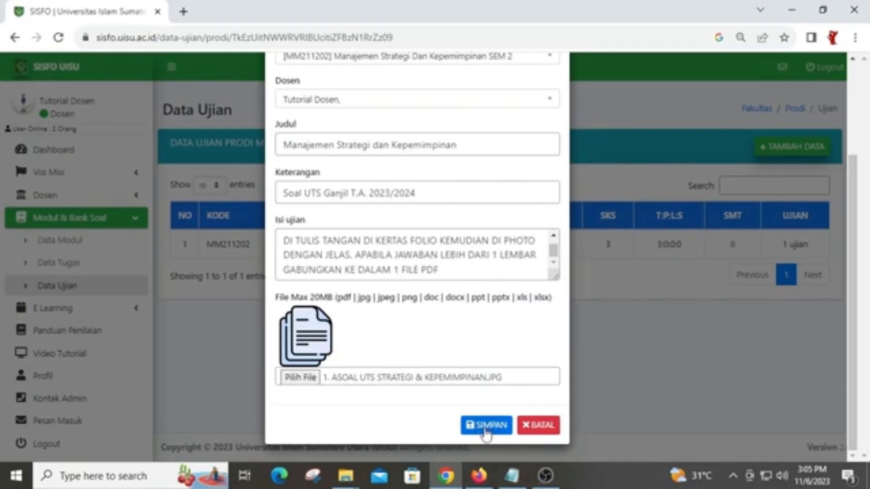
{"action": "left_click", "coordinate": [529, 425]}
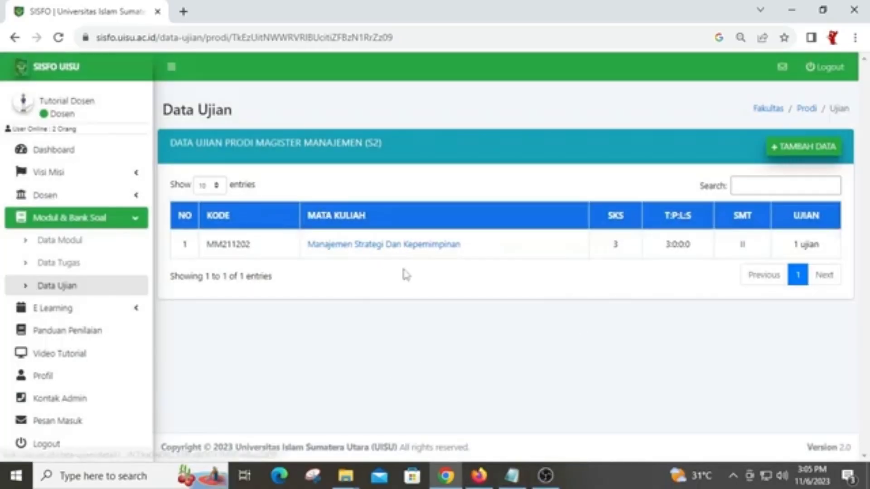
Review the Manajemen Strategi Dan Kepemimpinan exam's edit form, cancel without changes, and return to Dashboard
{"action": "left_click", "coordinate": [381, 252]}
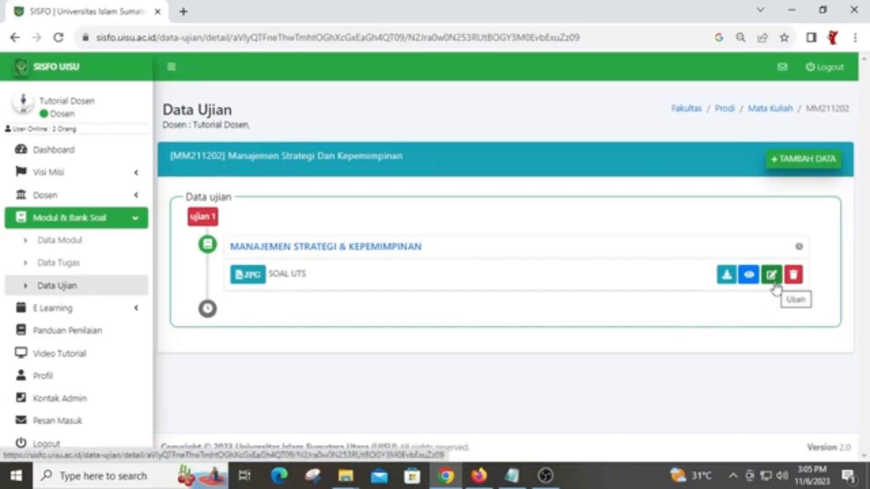
{"action": "left_click", "coordinate": [775, 285]}
{"action": "scroll", "coordinate": [518, 227], "scroll_direction": "down", "scroll_amount": 2}
{"action": "scroll", "coordinate": [420, 254], "scroll_direction": "up", "scroll_amount": 2}
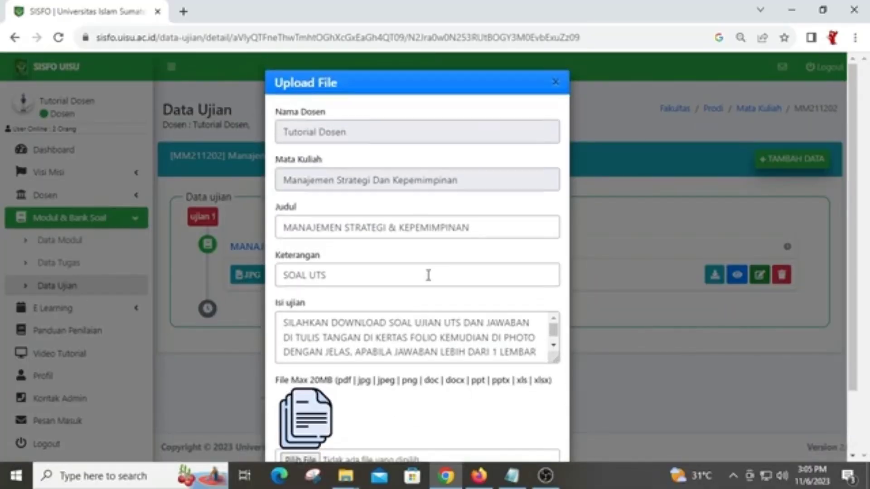
{"action": "scroll", "coordinate": [427, 273], "scroll_direction": "down", "scroll_amount": 2}
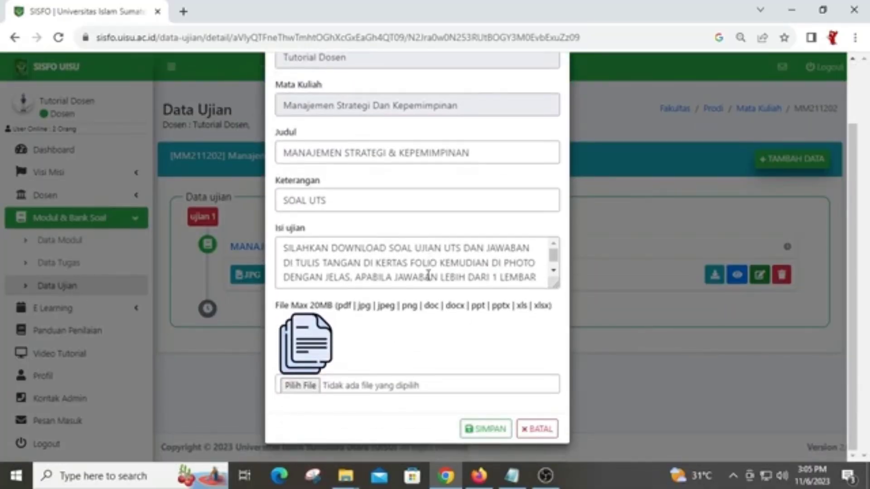
{"action": "scroll", "coordinate": [428, 275], "scroll_direction": "down", "scroll_amount": 1}
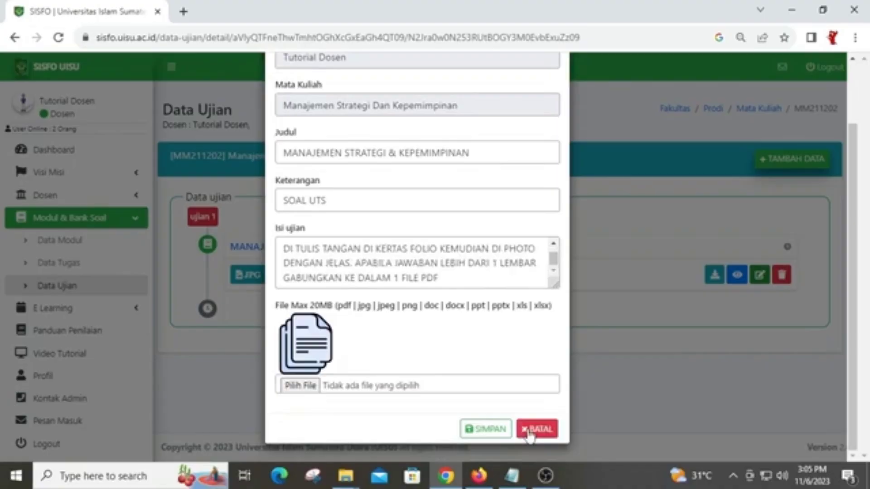
{"action": "left_click", "coordinate": [530, 429]}
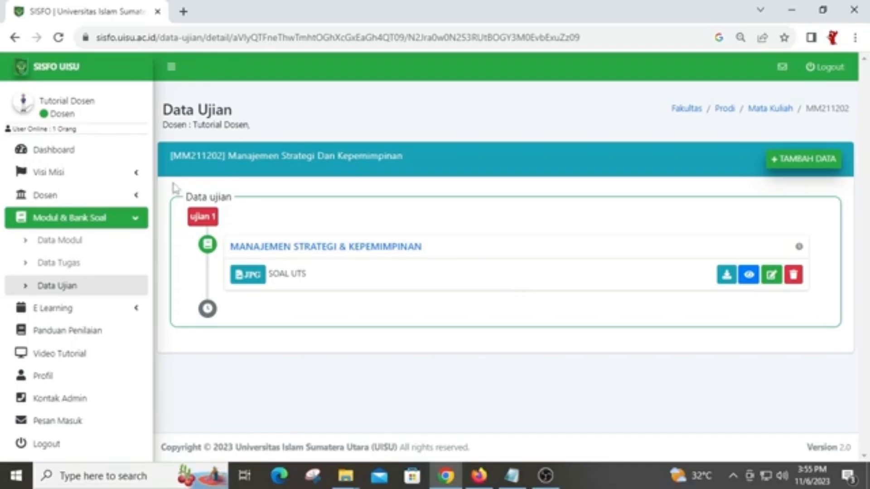
{"action": "left_click", "coordinate": [82, 152]}
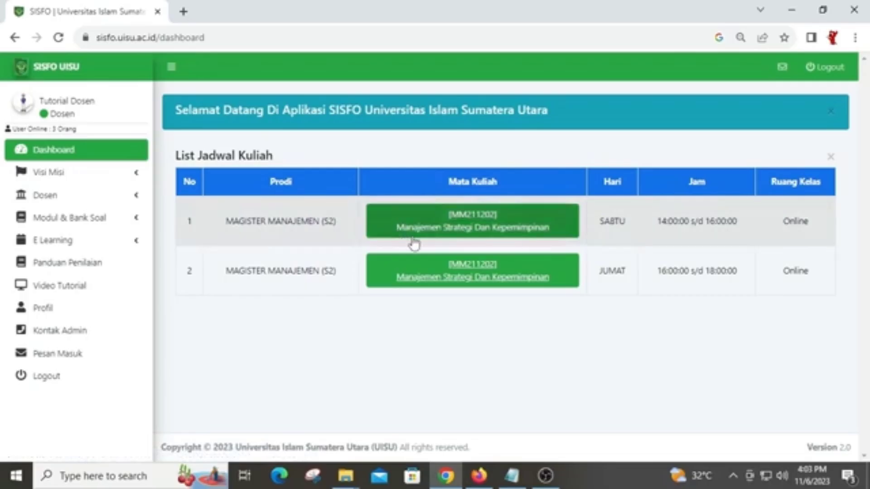
Open the Saturday course's Ujian tab and bring up the Tambah ujian form
{"action": "left_click", "coordinate": [509, 235]}
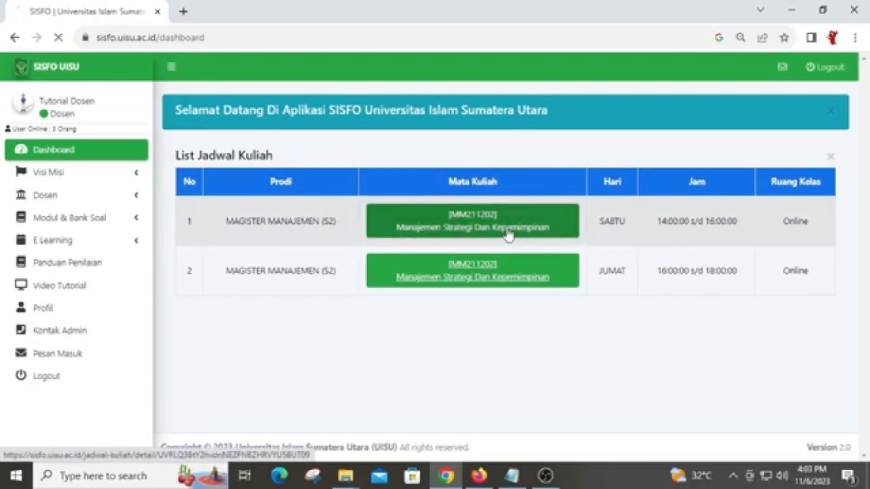
{"action": "scroll", "coordinate": [509, 235], "scroll_direction": "down", "scroll_amount": 1}
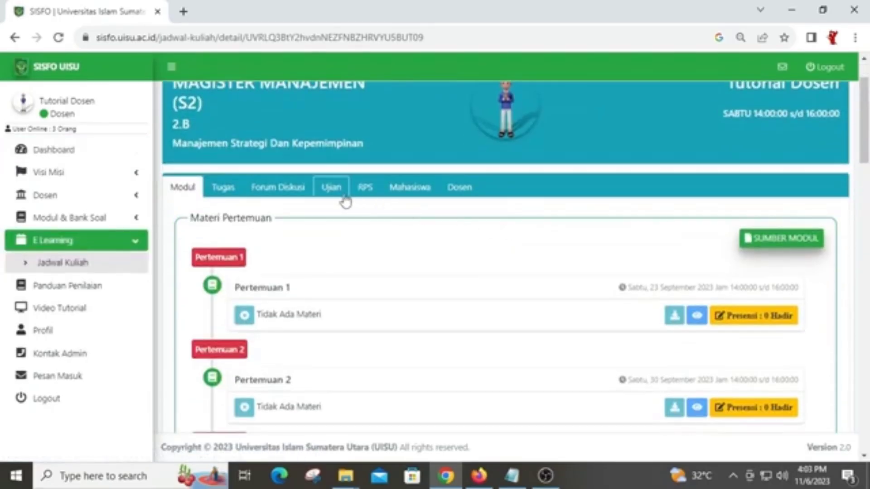
{"action": "left_click", "coordinate": [332, 189]}
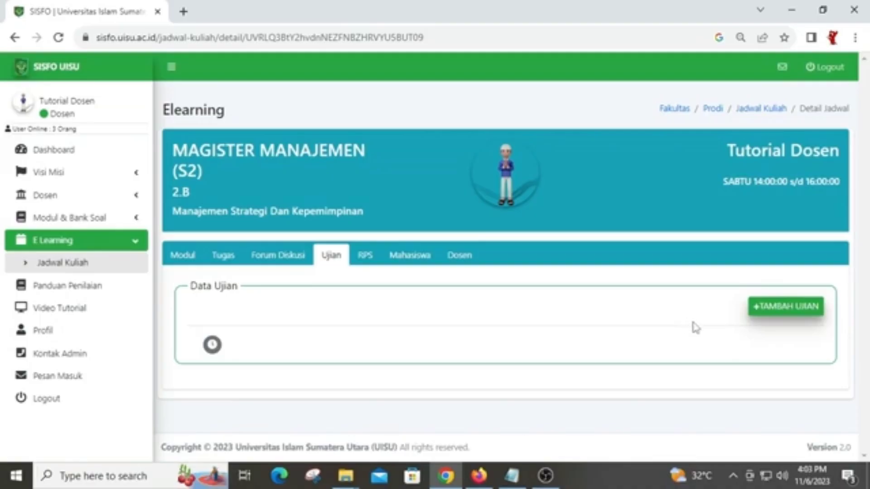
{"action": "left_click", "coordinate": [798, 313]}
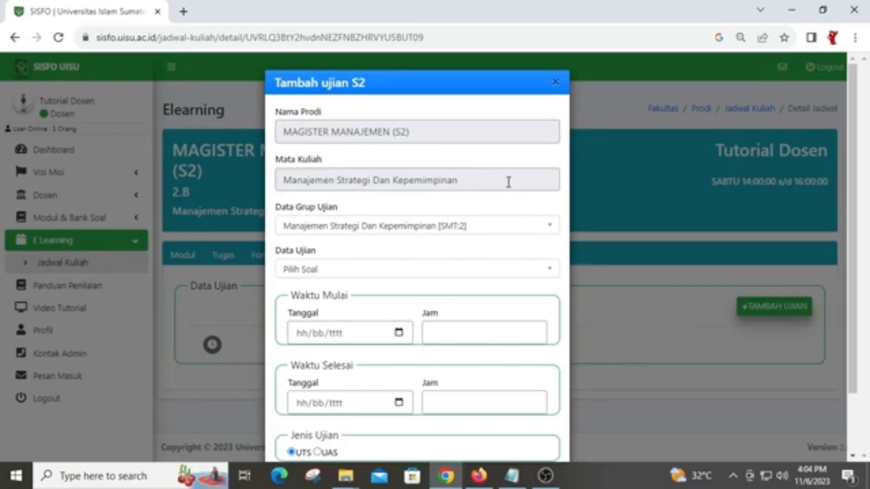
Choose the Manajemen Strategi Dan Kepemimpinan [SMT:2] group and the SOAL UTS16 question set
{"action": "left_click", "coordinate": [406, 226]}
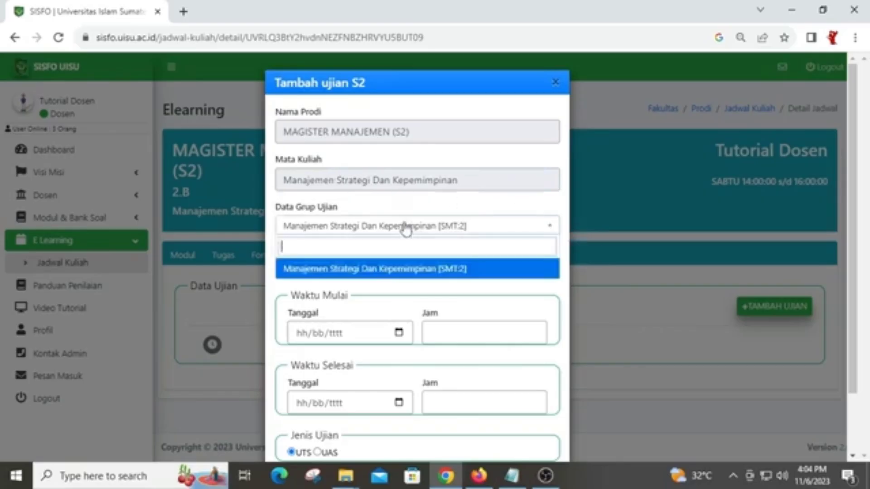
{"action": "left_click", "coordinate": [382, 269]}
{"action": "left_click", "coordinate": [383, 272]}
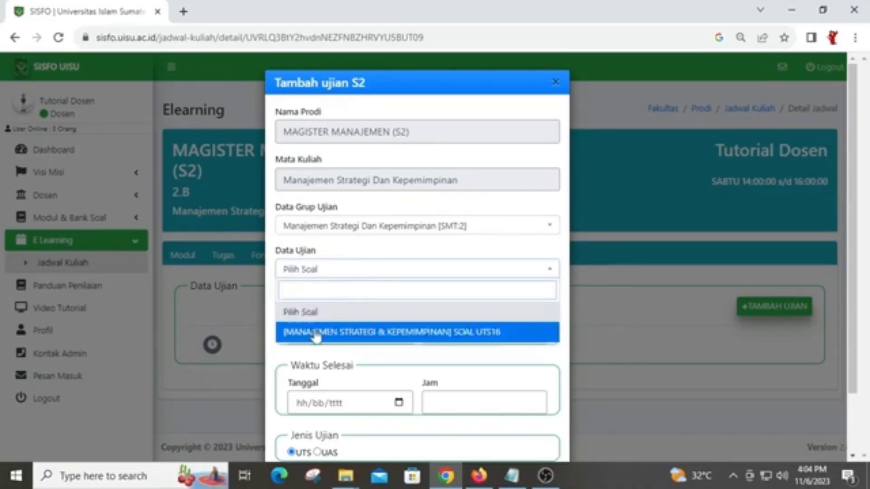
{"action": "left_click", "coordinate": [426, 336]}
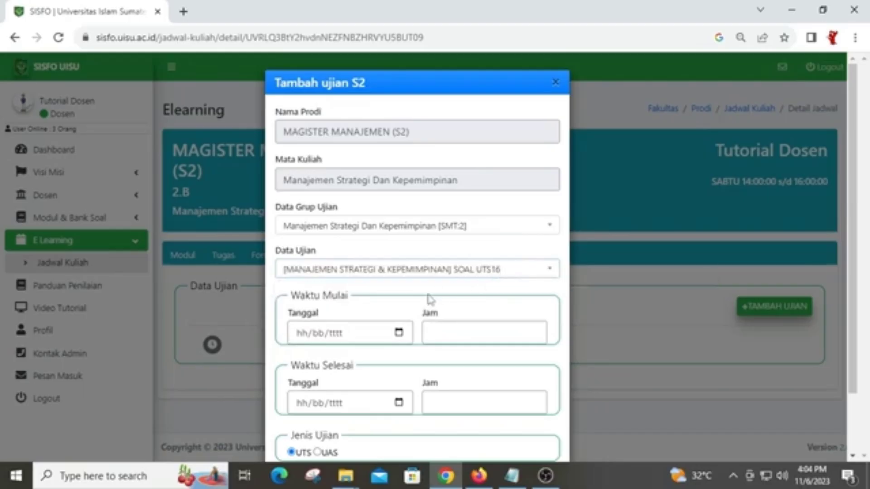
{"action": "scroll", "coordinate": [414, 312], "scroll_direction": "down", "scroll_amount": 2}
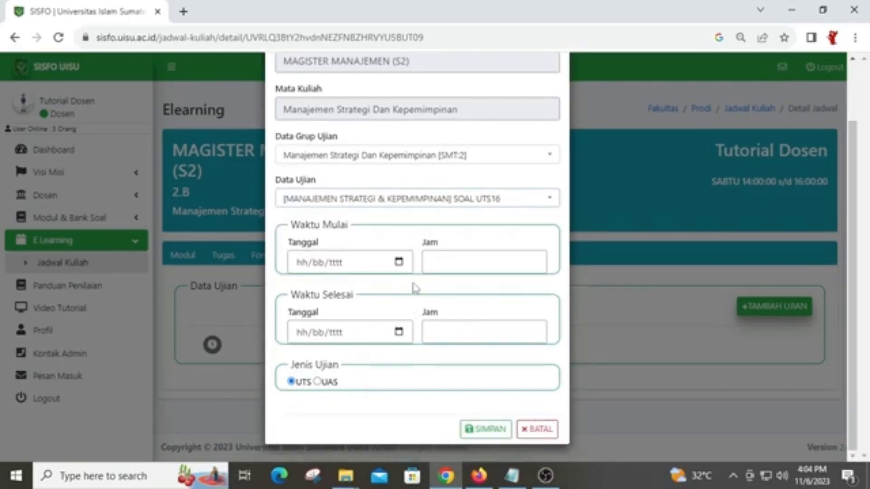
Schedule the exam for 06/11/2023, 16:00 to 18:00, as type UTS, and save it
{"action": "left_click", "coordinate": [398, 263]}
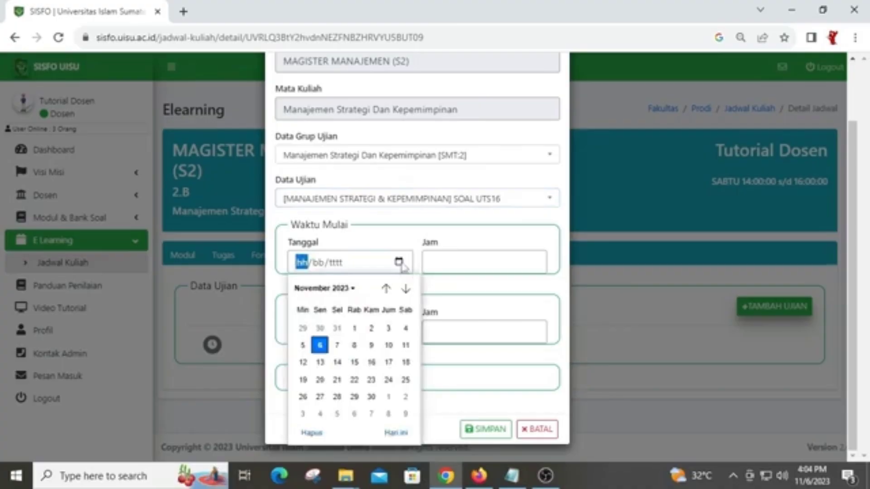
{"action": "left_click", "coordinate": [320, 347]}
{"action": "left_click", "coordinate": [471, 262]}
{"action": "type", "text": "16:00"}
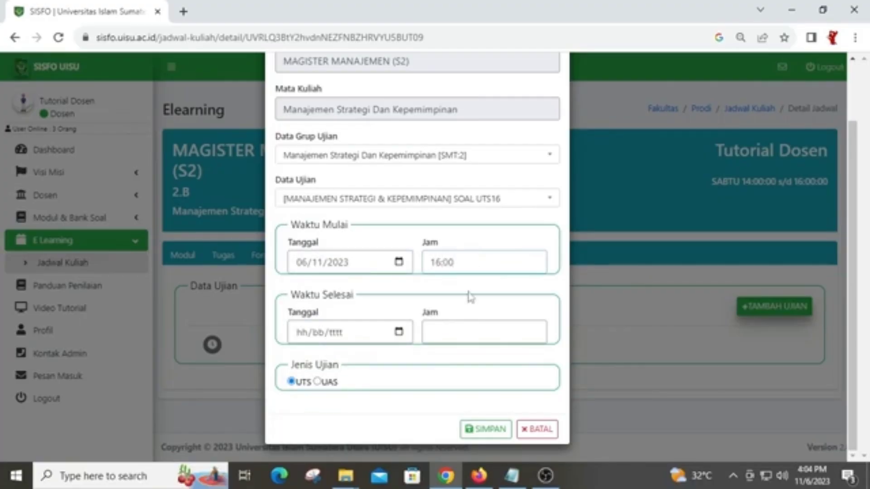
{"action": "left_click", "coordinate": [401, 336]}
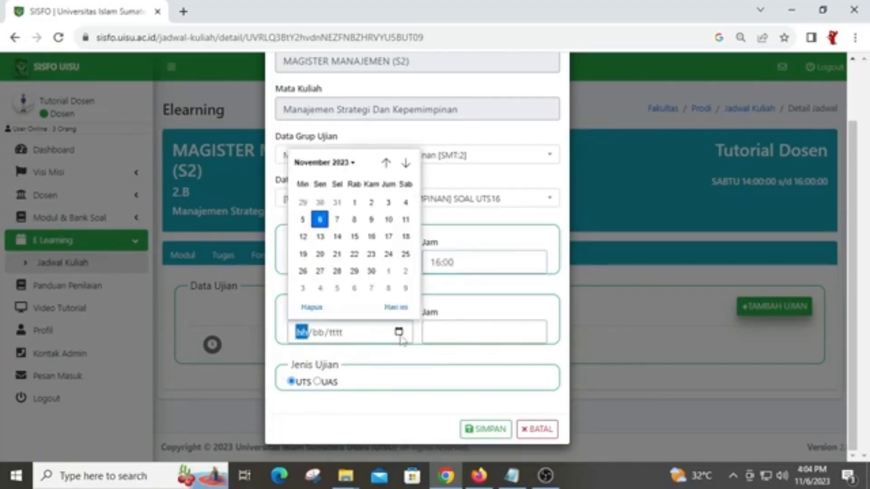
{"action": "left_click", "coordinate": [320, 220]}
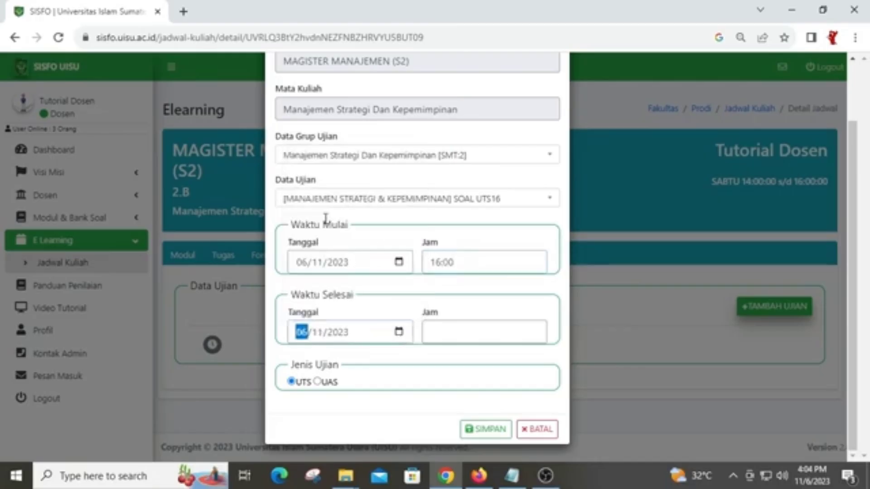
{"action": "left_click", "coordinate": [471, 329]}
{"action": "type", "text": "18"}
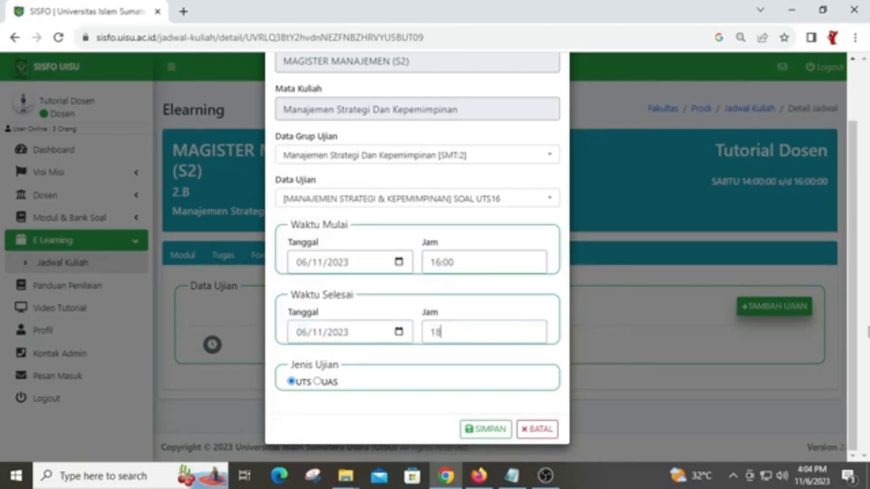
{"action": "type", "text": ":00"}
{"action": "left_click", "coordinate": [318, 382]}
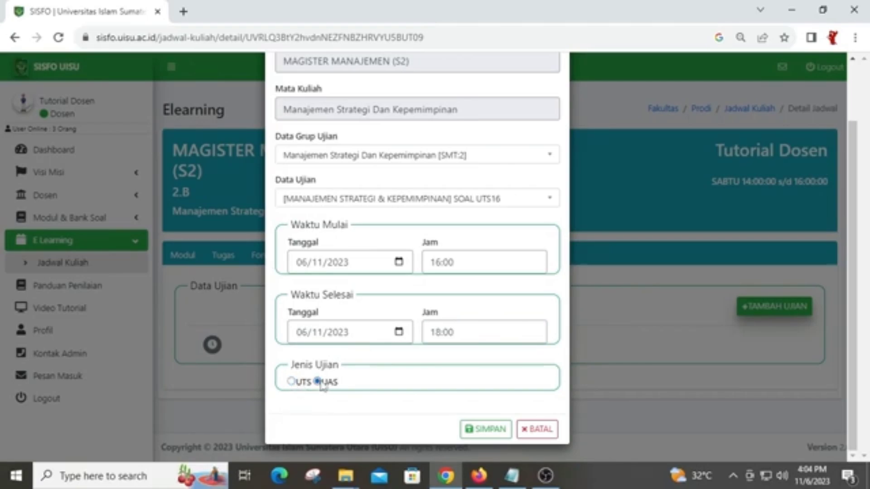
{"action": "left_click", "coordinate": [300, 383]}
{"action": "left_click", "coordinate": [493, 430]}
{"action": "scroll", "coordinate": [521, 385], "scroll_direction": "down", "scroll_amount": 2}
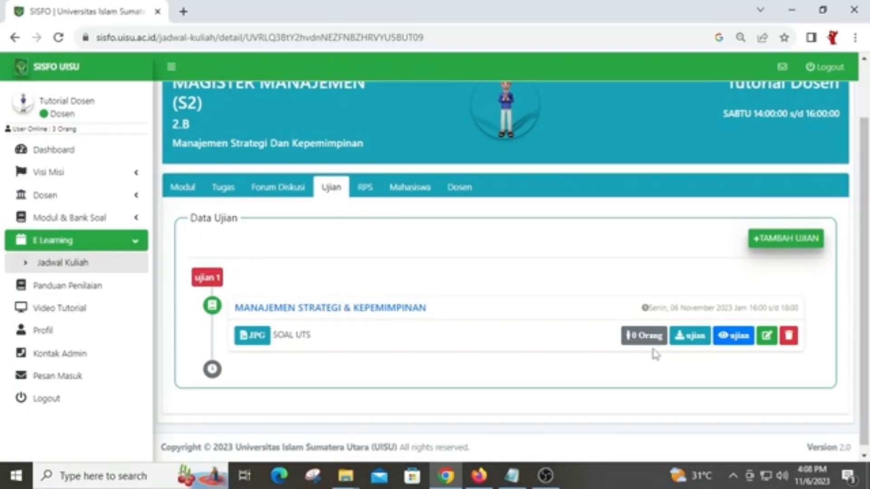
Switch to the Firefox window where the student is logged in
{"action": "left_click", "coordinate": [478, 477]}
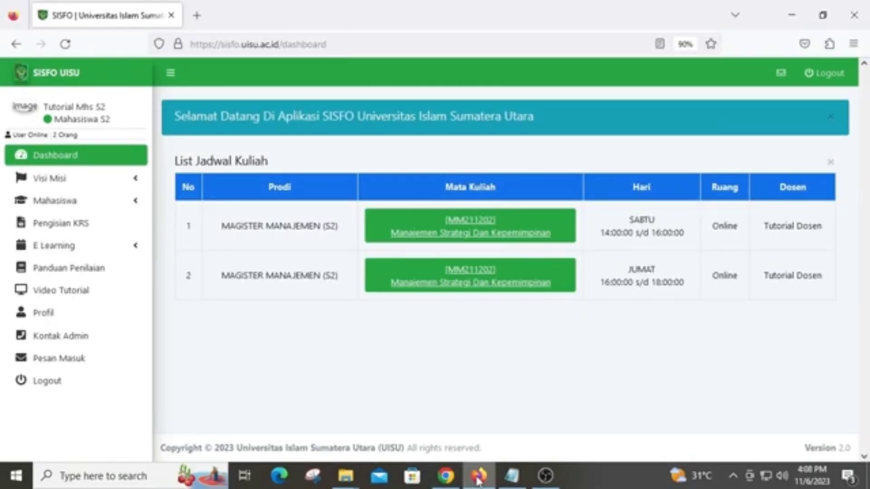
As the student, open the Saturday course's Ujian tab and view the SOAL UTS question file
{"action": "left_click", "coordinate": [479, 237]}
{"action": "scroll", "coordinate": [480, 235], "scroll_direction": "down", "scroll_amount": 3}
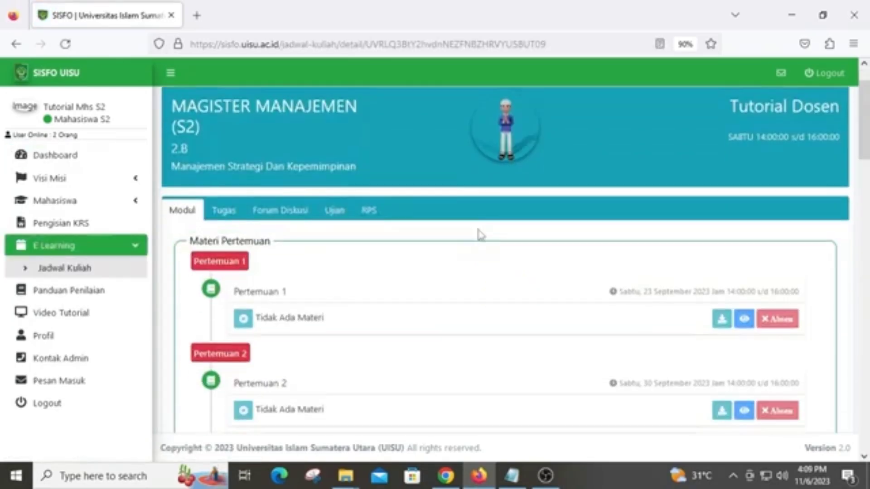
{"action": "left_click", "coordinate": [336, 199]}
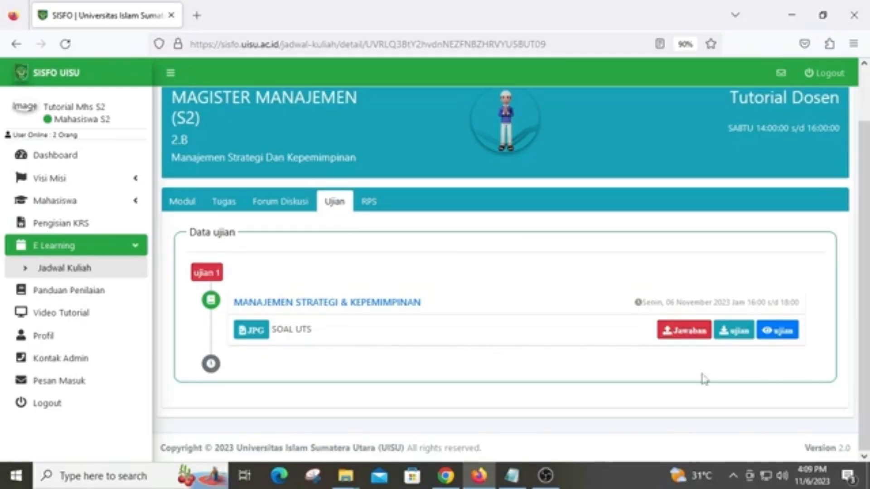
{"action": "left_click", "coordinate": [784, 335]}
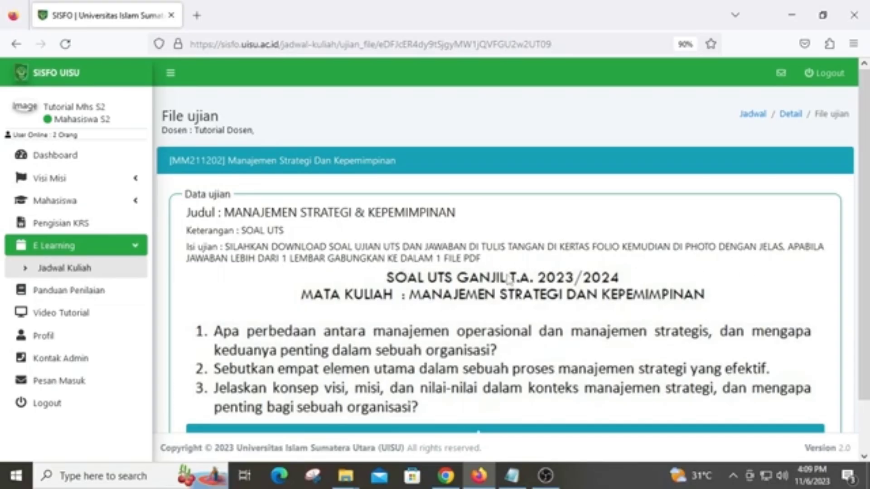
Return to the course's e-learning page and reopen its Ujian tab
{"action": "scroll", "coordinate": [509, 281], "scroll_direction": "down", "scroll_amount": 2}
{"action": "scroll", "coordinate": [520, 294], "scroll_direction": "up", "scroll_amount": 2}
{"action": "left_click", "coordinate": [789, 113]}
{"action": "scroll", "coordinate": [611, 272], "scroll_direction": "down", "scroll_amount": 2}
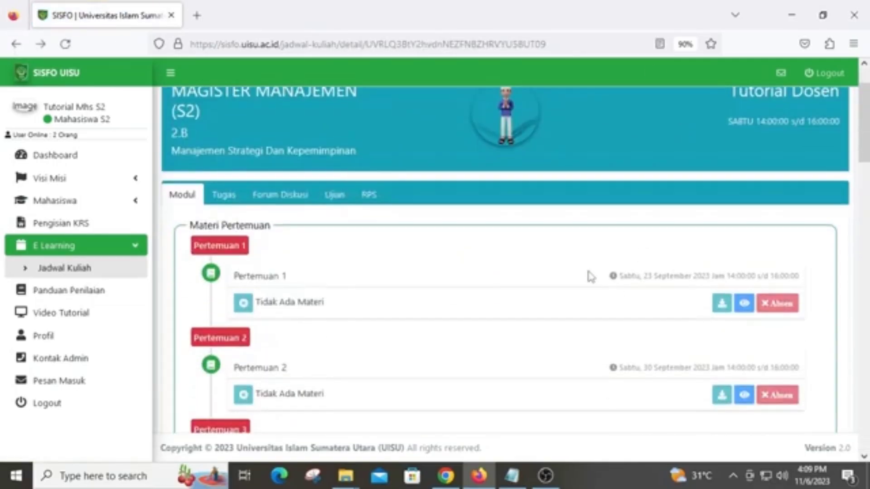
{"action": "left_click", "coordinate": [337, 199]}
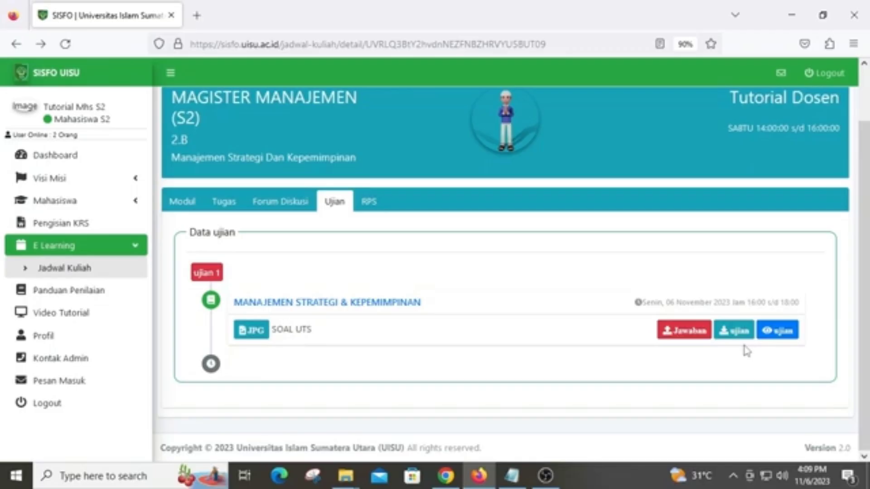
Open the answer form, try a text answer '1 Manajemen Stratergi adalaha', then revert Jenis Jawaban to File
{"action": "left_click", "coordinate": [695, 339]}
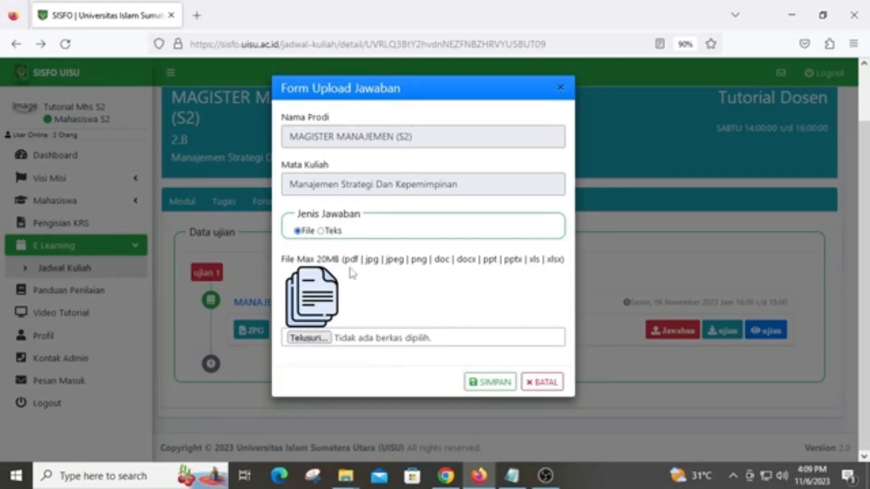
{"action": "left_click", "coordinate": [324, 235]}
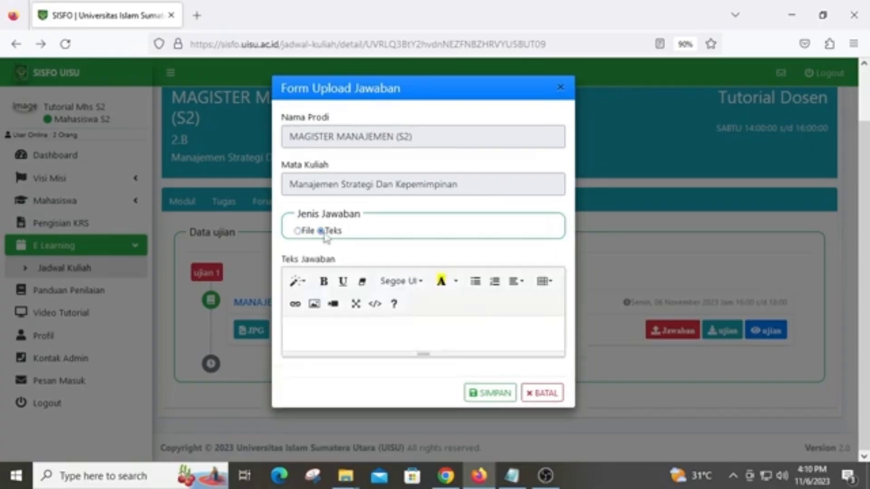
{"action": "left_click", "coordinate": [372, 337]}
{"action": "type", "text": "1 Manajeme"}
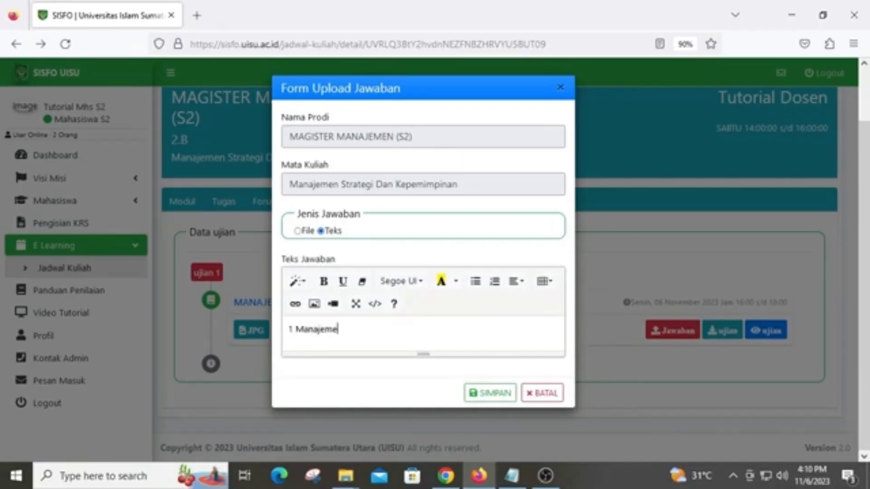
{"action": "type", "text": "n Stratergi adalaha"}
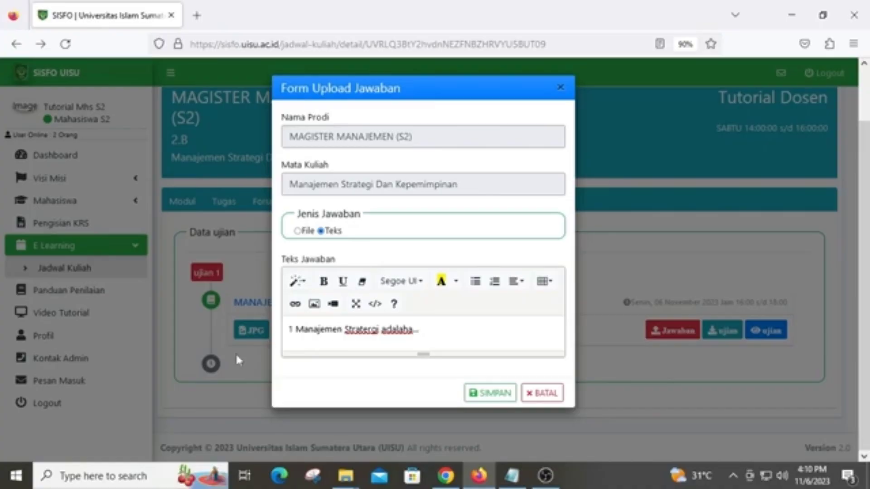
{"action": "left_click", "coordinate": [297, 231]}
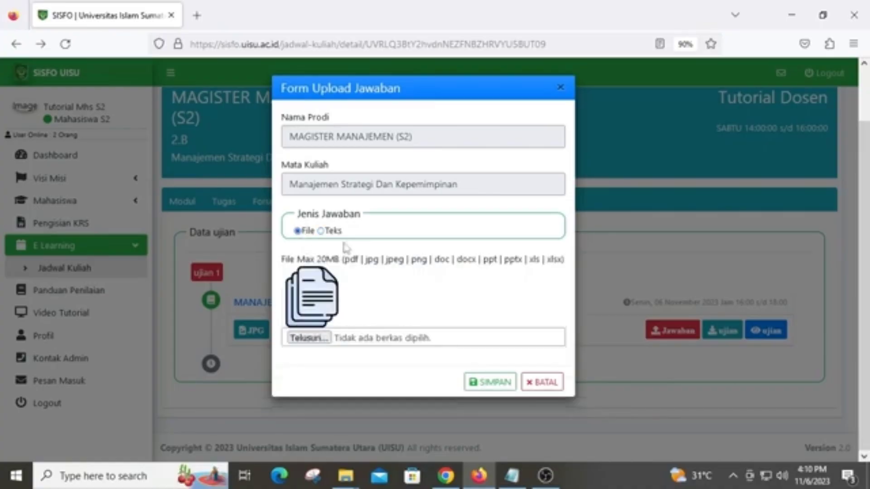
Attach 1. AJAWABAN UTS KEPEMIMPINAN.pdf as the answer file and save it
{"action": "left_click", "coordinate": [312, 339]}
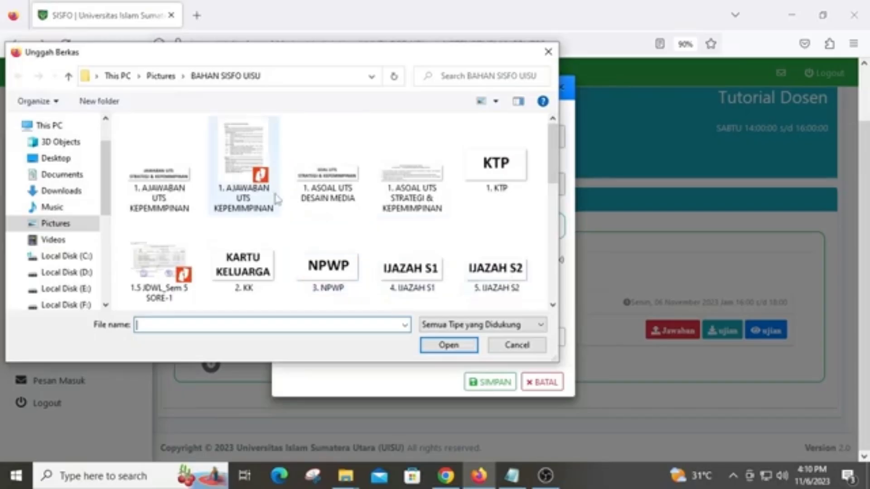
{"action": "left_click", "coordinate": [268, 184]}
{"action": "left_click", "coordinate": [443, 348]}
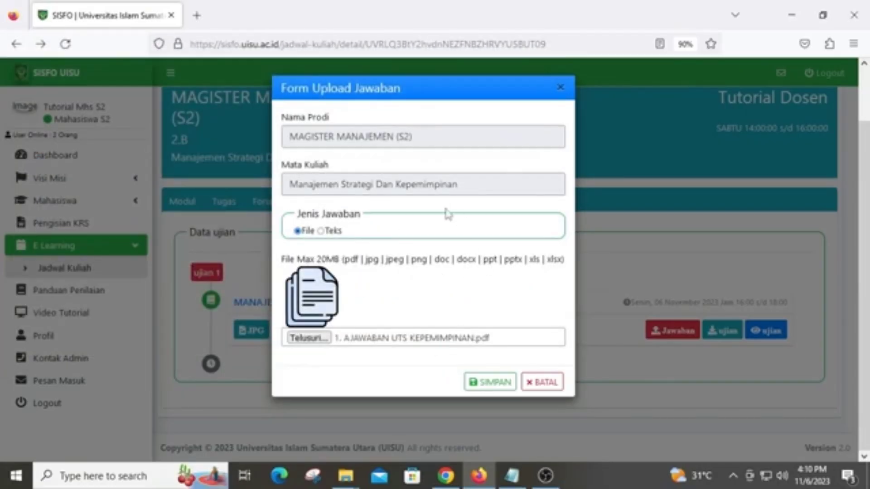
{"action": "left_click", "coordinate": [490, 382]}
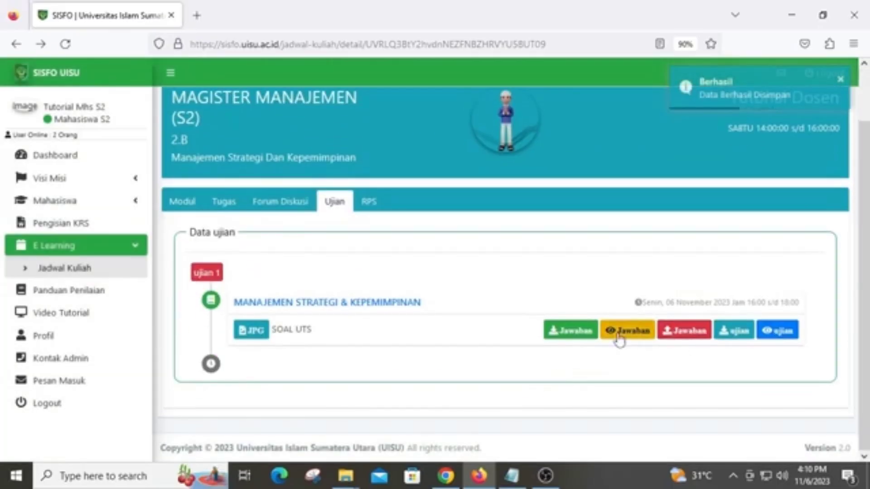
In the lecturer's session, reload the course, show the Ujian list and open the exam's '1 Orang' answers
{"action": "left_click", "coordinate": [446, 475]}
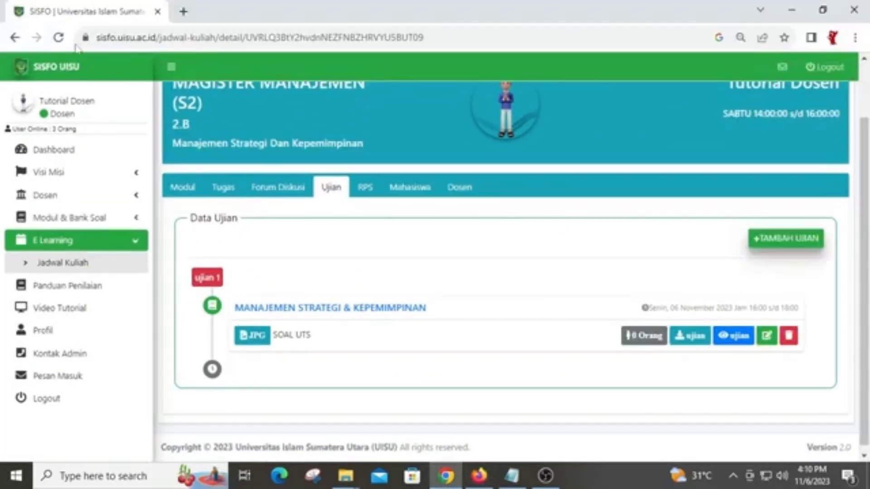
{"action": "left_click", "coordinate": [58, 38]}
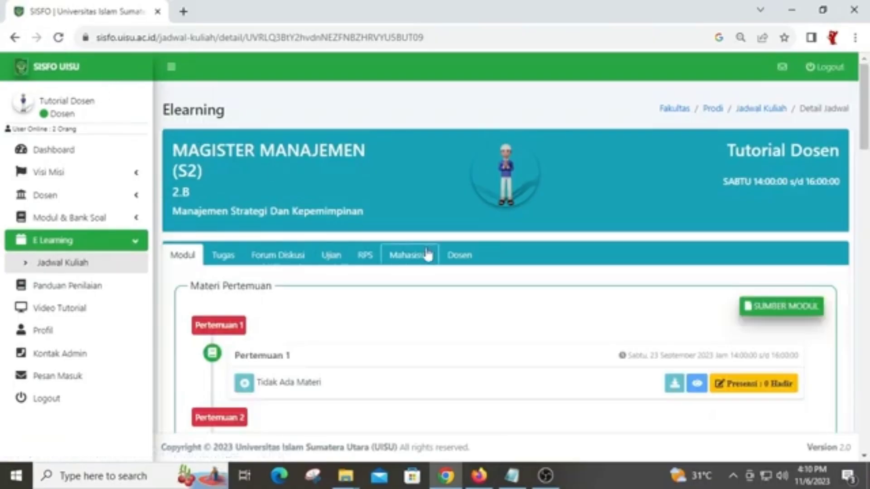
{"action": "left_click", "coordinate": [336, 267]}
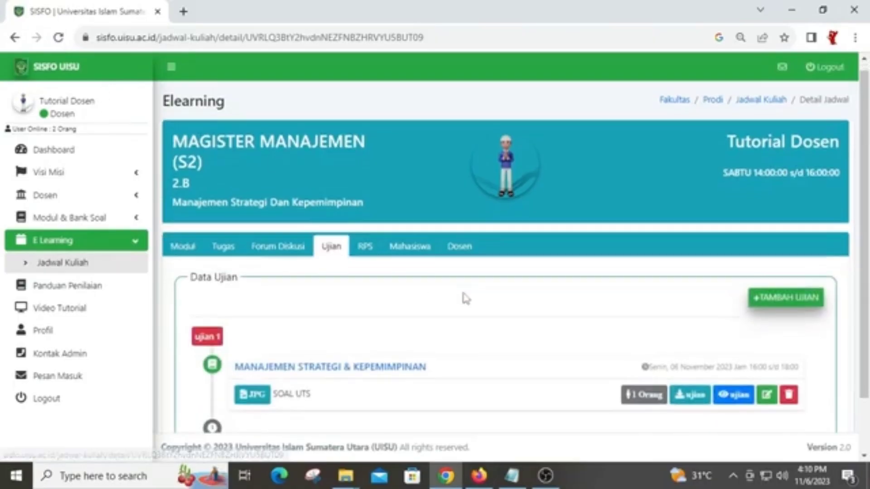
{"action": "scroll", "coordinate": [462, 297], "scroll_direction": "down", "scroll_amount": 2}
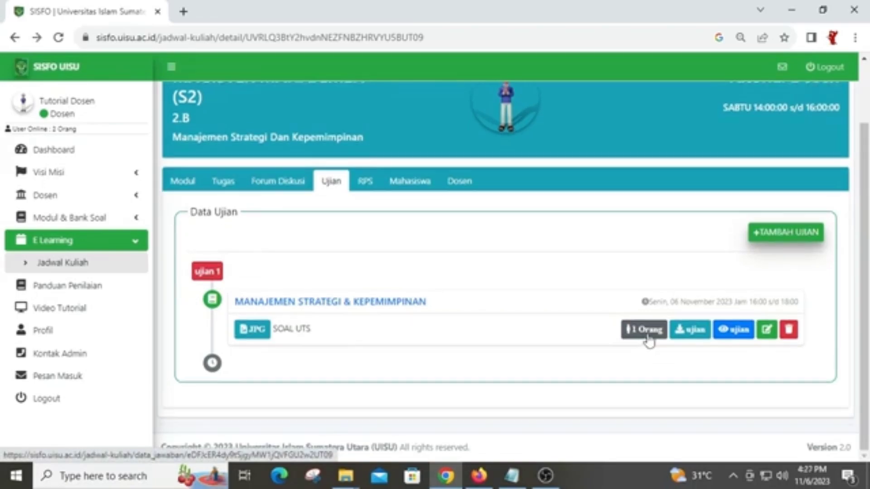
{"action": "left_click", "coordinate": [645, 336]}
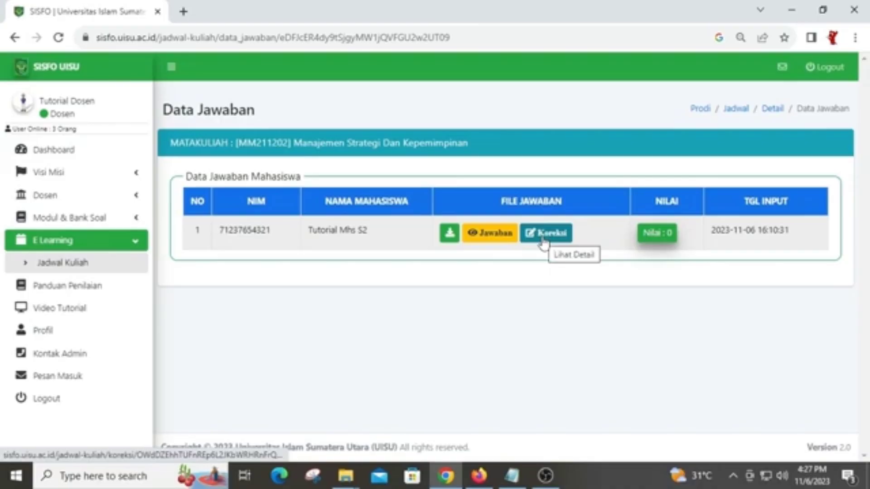
Open Koreksi for the student's answer and scroll through the 3-page PDF and back to page 1
{"action": "left_click", "coordinate": [559, 239]}
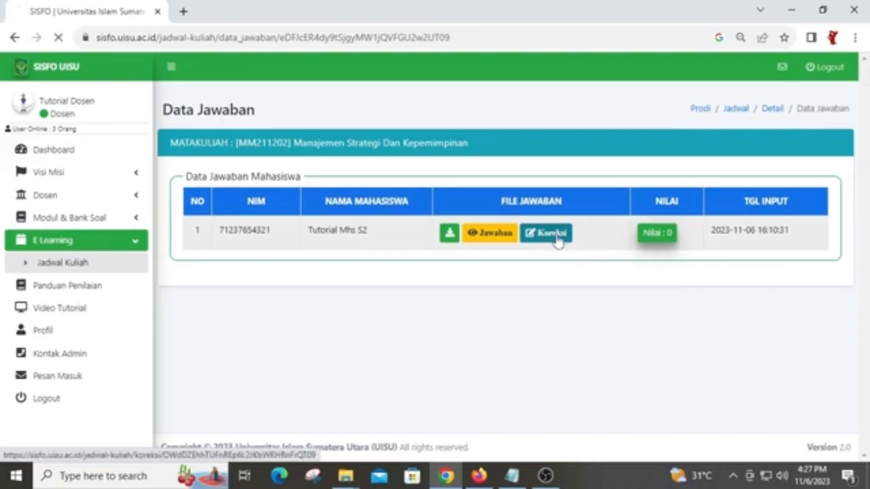
{"action": "scroll", "coordinate": [437, 253], "scroll_direction": "down", "scroll_amount": 2}
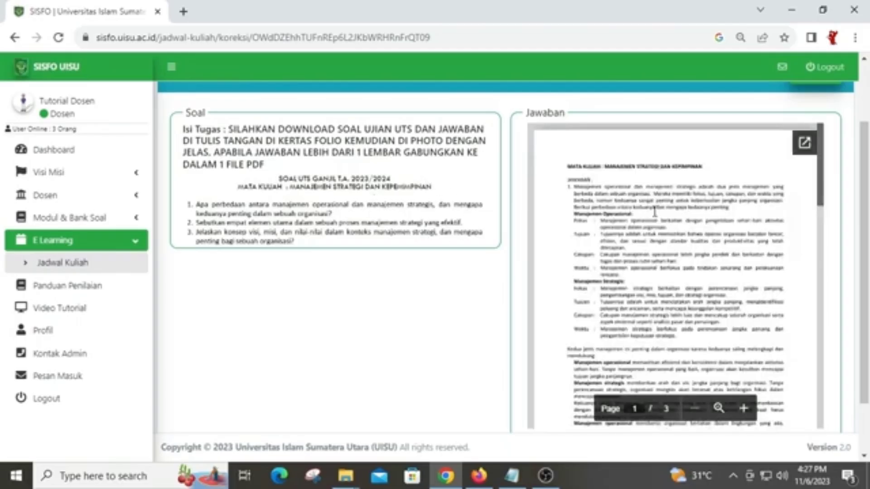
{"action": "scroll", "coordinate": [654, 211], "scroll_direction": "down", "scroll_amount": 10}
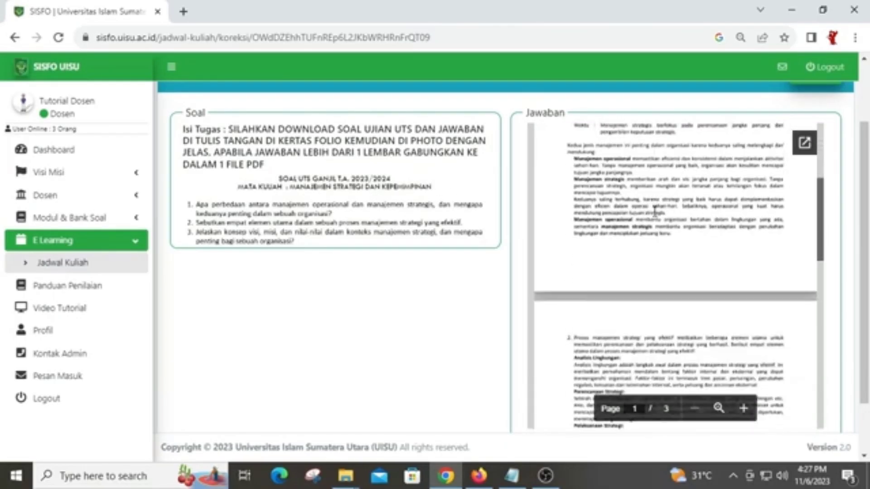
{"action": "scroll", "coordinate": [654, 211], "scroll_direction": "down", "scroll_amount": 8}
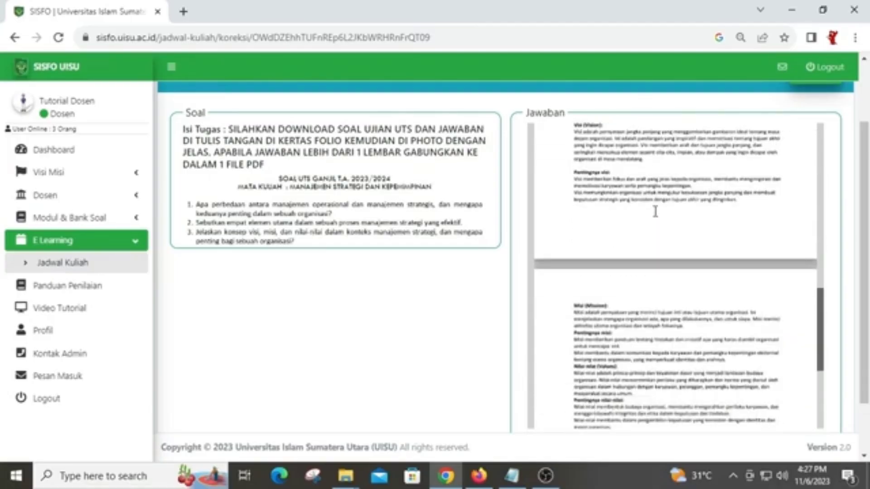
{"action": "scroll", "coordinate": [654, 211], "scroll_direction": "up", "scroll_amount": 5}
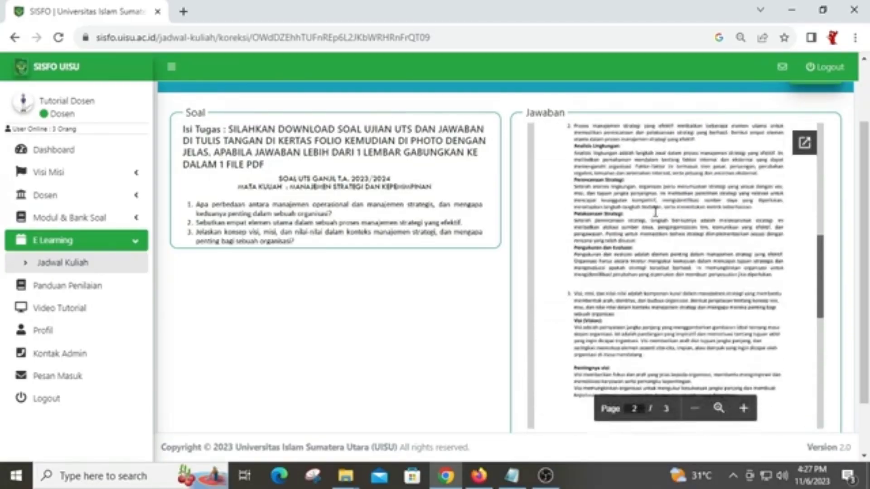
{"action": "scroll", "coordinate": [654, 211], "scroll_direction": "up", "scroll_amount": 8}
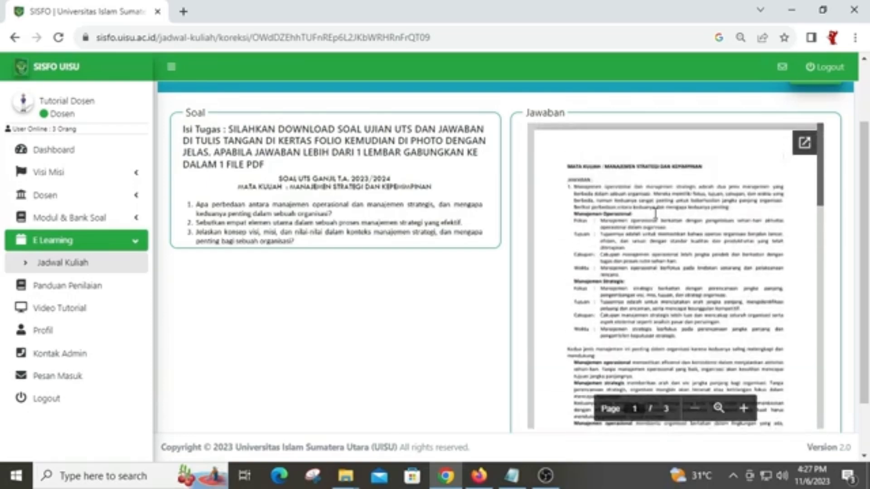
{"action": "scroll", "coordinate": [655, 213], "scroll_direction": "up", "scroll_amount": 2}
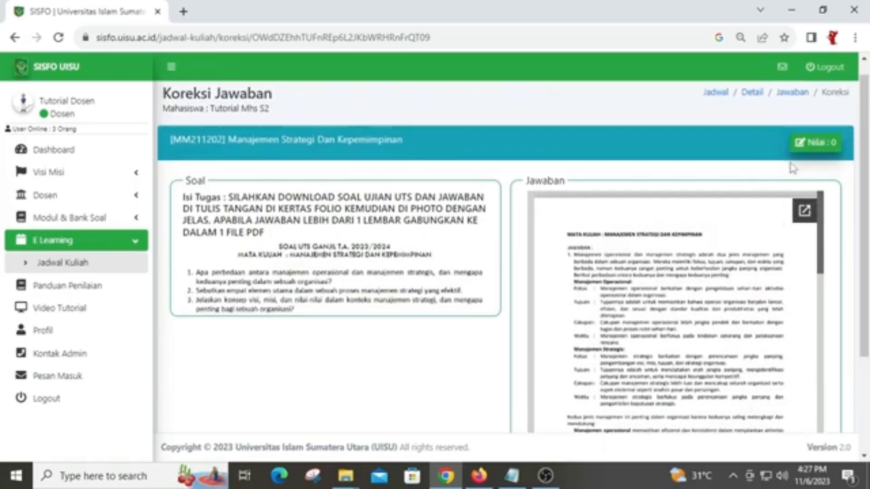
Enter a grade of 90 in Form Nilai, save it, and go back to the Data Jawaban list
{"action": "left_click", "coordinate": [815, 152]}
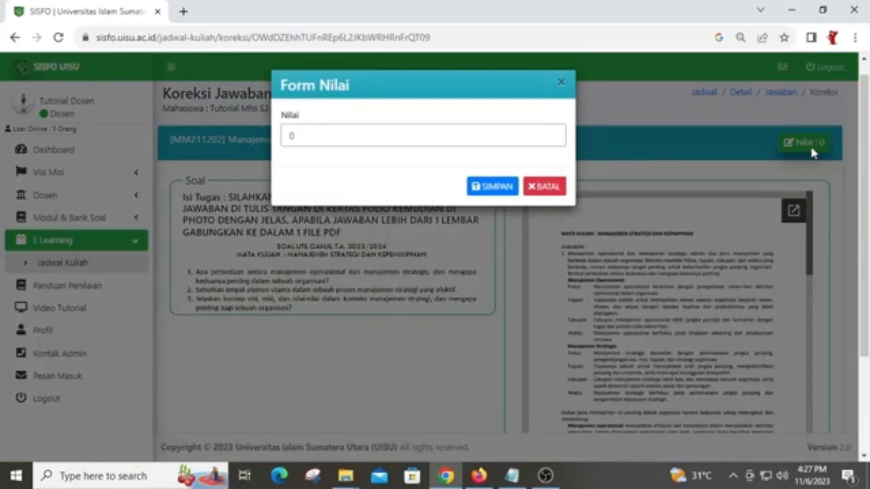
{"action": "type", "text": "90"}
{"action": "left_click", "coordinate": [495, 188]}
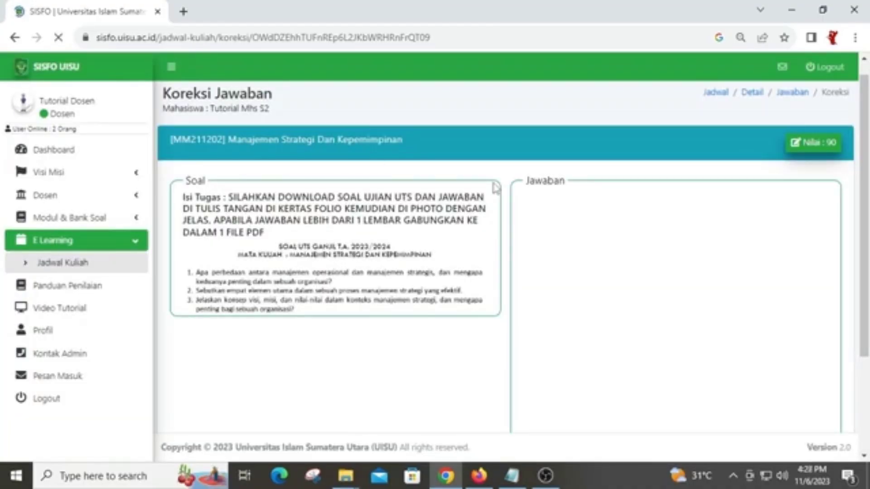
{"action": "left_click", "coordinate": [15, 37]}
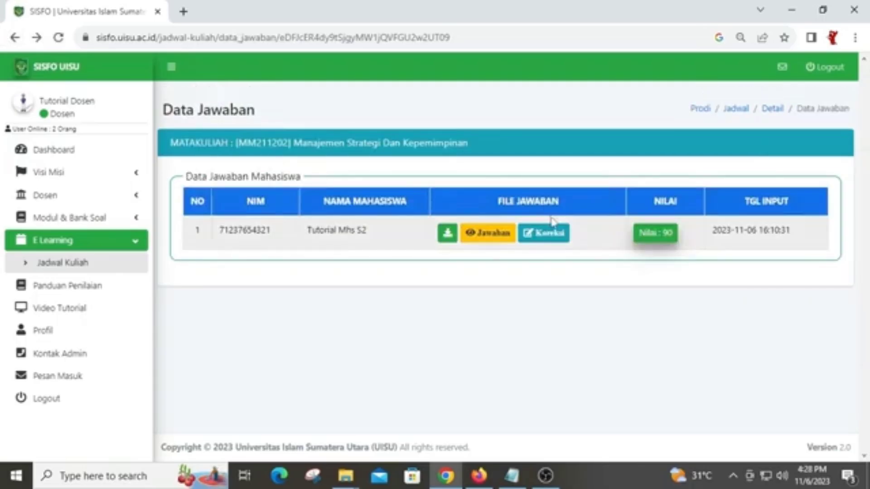